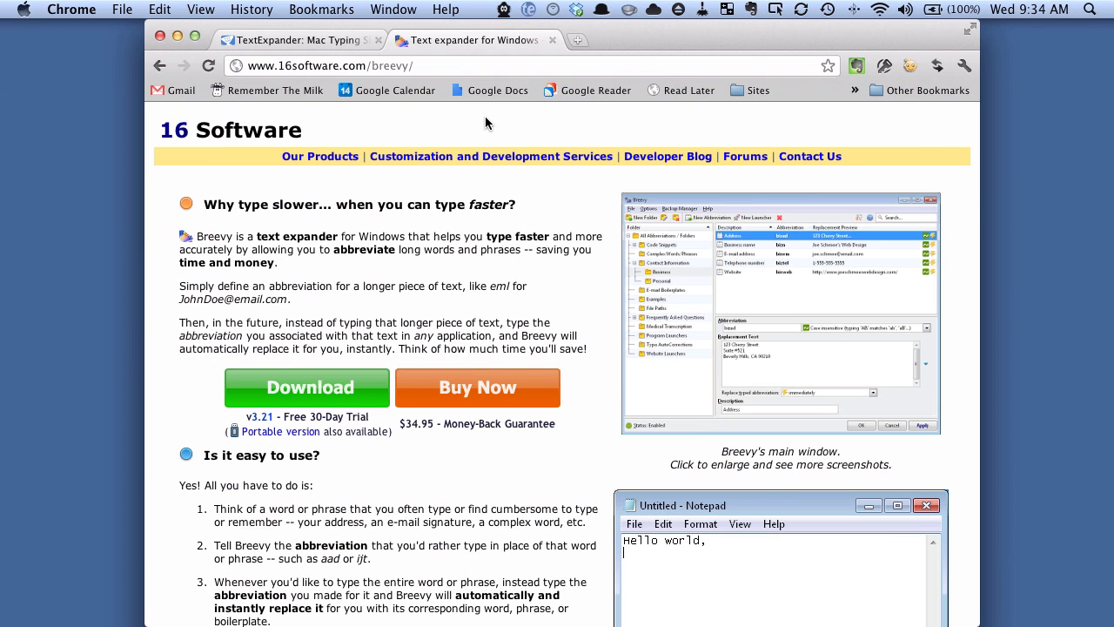
Step: View the Breevy page at 16software.com/breevy in a new Chrome tab, then switch to Finder's Scanned folder
{"action": "key", "text": "Return"}
{"action": "type", "text": "ijt'."}
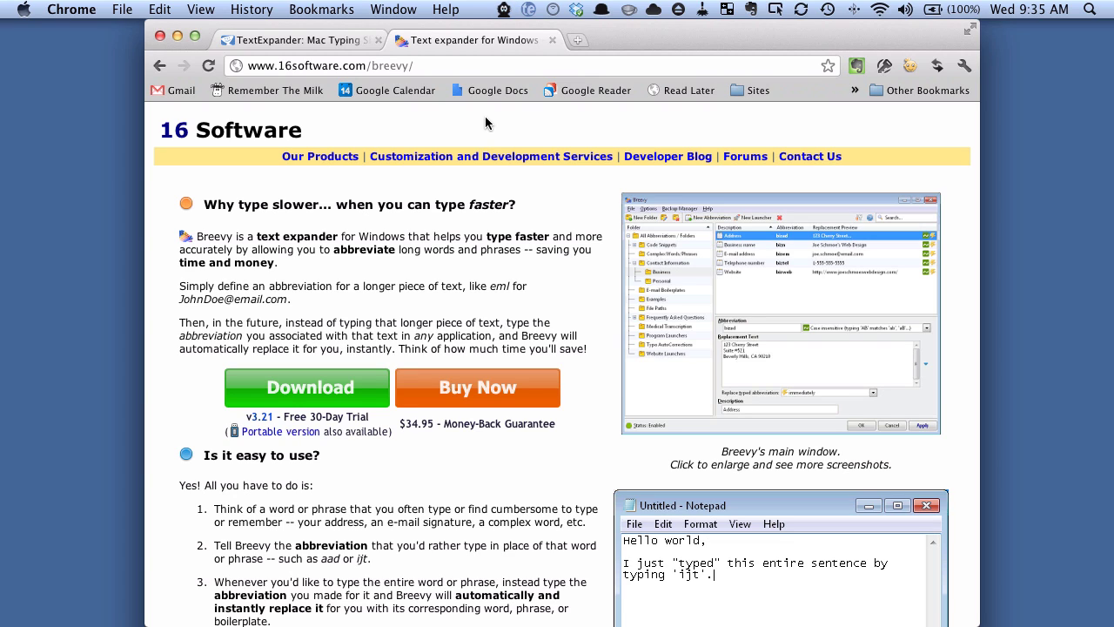
{"action": "key", "text": "Return"}
{"action": "type", "text": "dct"}
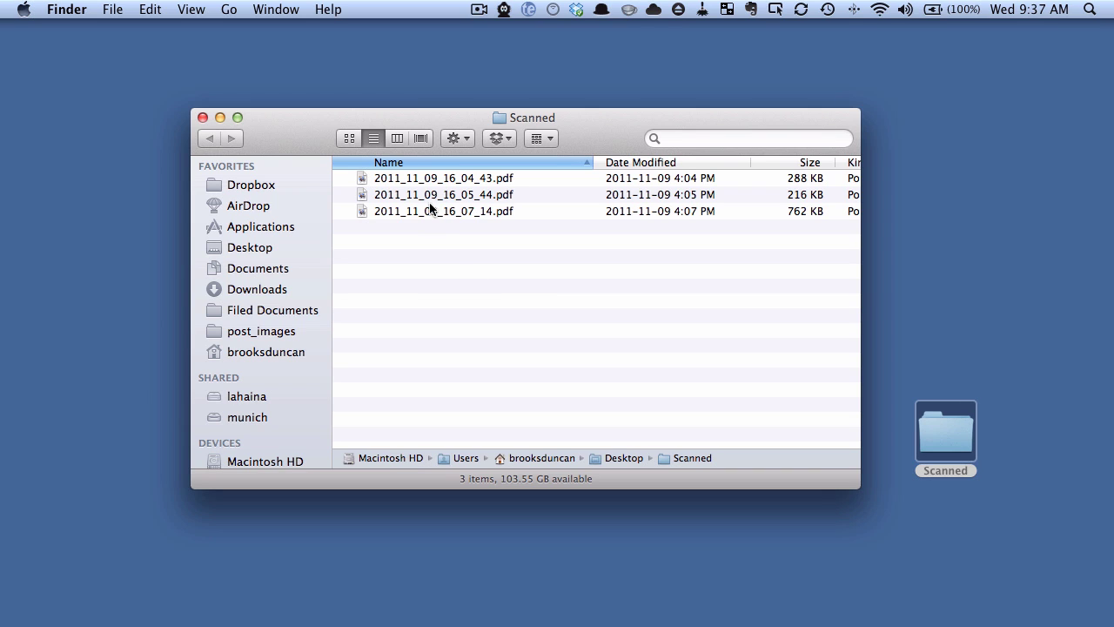
Step: Select 2011_11_09_16_04_43.pdf in the Scanned folder's list view
{"action": "left_click", "coordinate": [436, 177]}
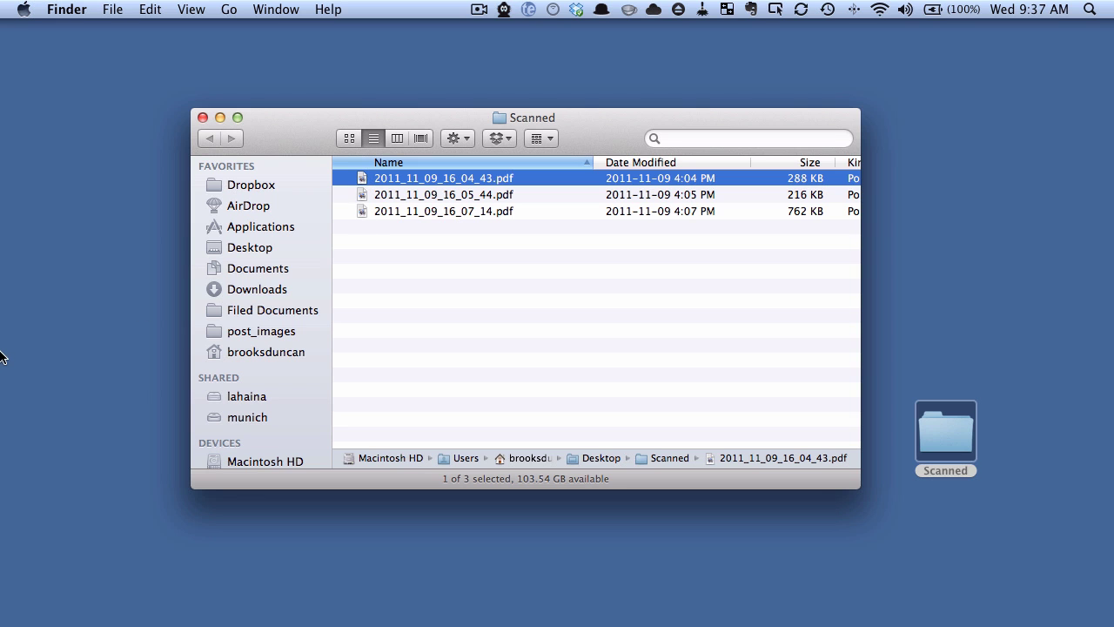
Step: Open TextExpander from the Dock and add a Test-group snippet expanding ;cbv to -Citibank_Visa
{"action": "mouse_move", "coordinate": [2, 355]}
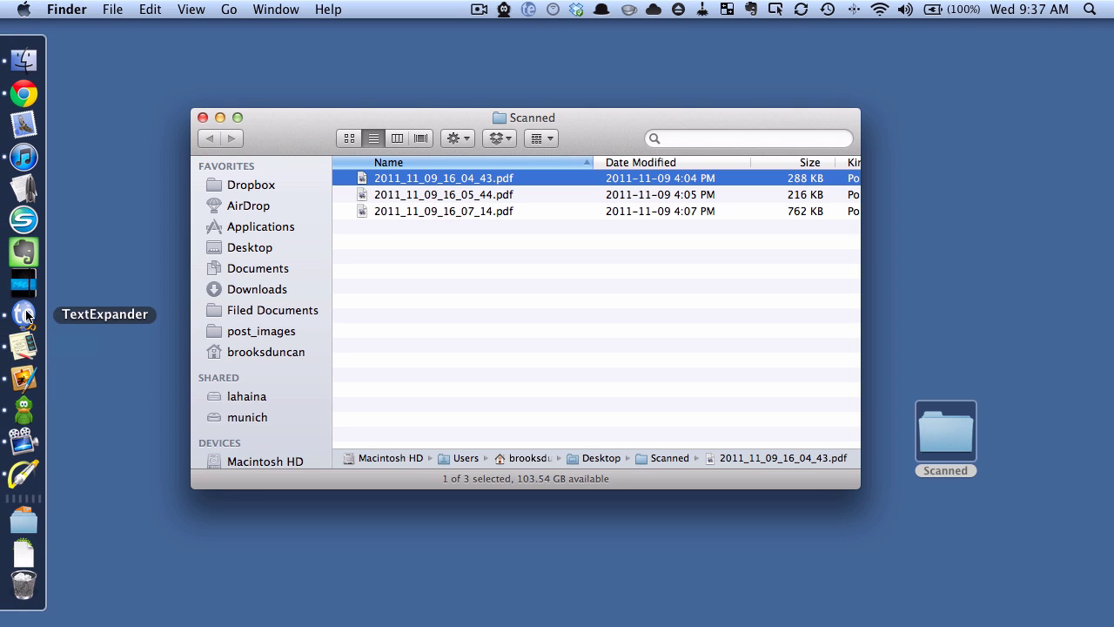
{"action": "left_click", "coordinate": [23, 314]}
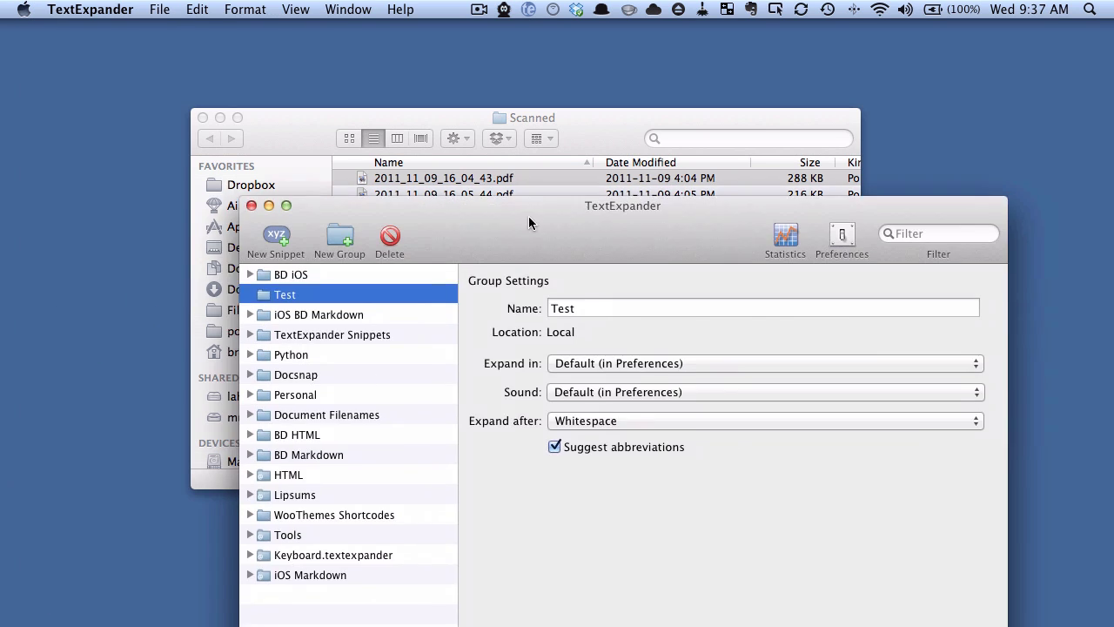
{"action": "left_click_drag", "start_coordinate": [528, 223], "coordinate": [433, 88]}
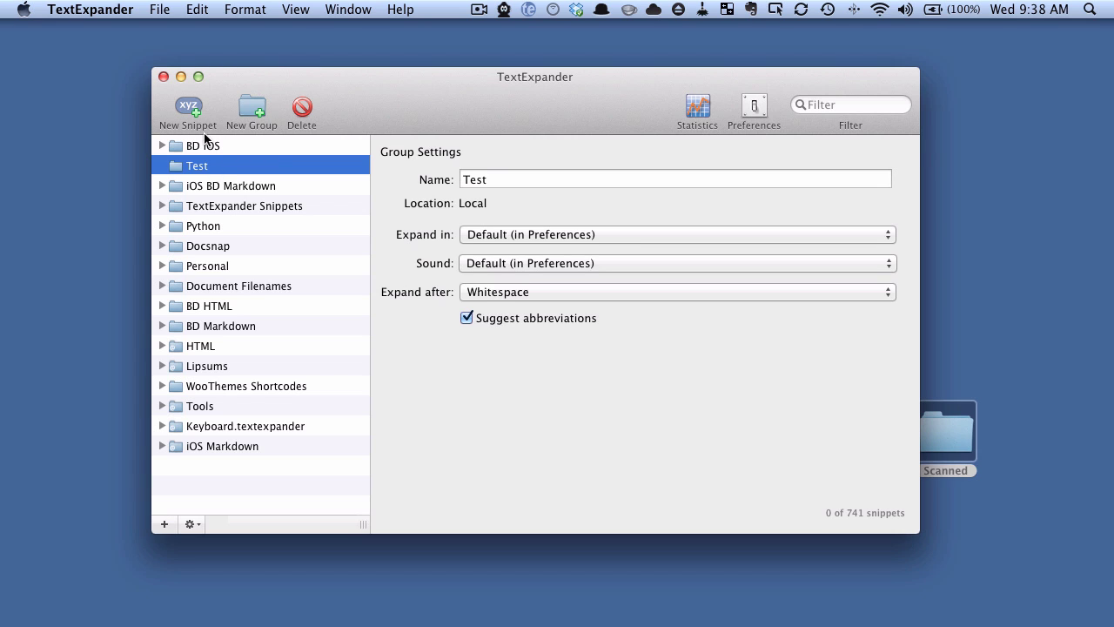
{"action": "left_click", "coordinate": [187, 108]}
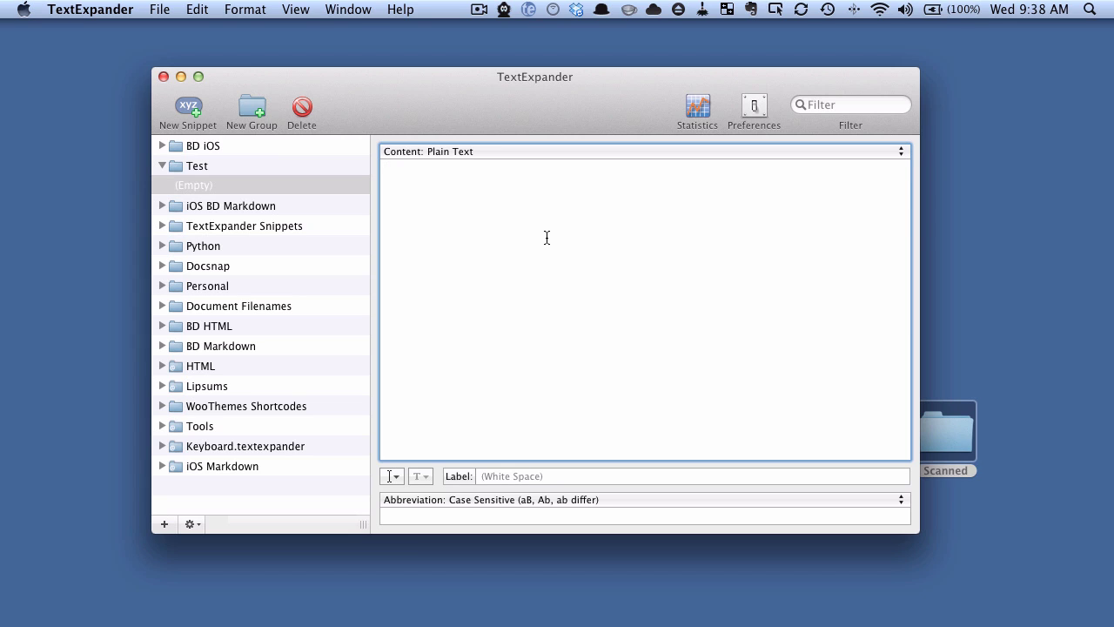
{"action": "type", "text": "{Citibank_Visa"}
{"action": "left_click", "coordinate": [465, 514]}
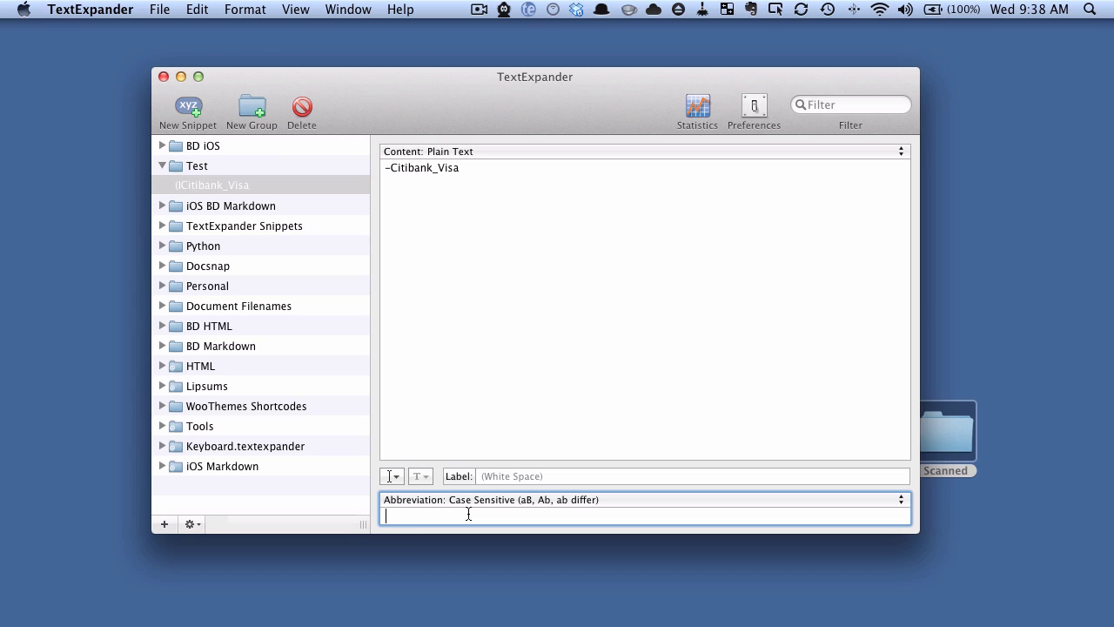
{"action": "type", "text": ";cbv"}
Step: Commit the ;cbv abbreviation and close the TextExpander window
{"action": "left_click", "coordinate": [261, 209]}
{"action": "left_click", "coordinate": [278, 185]}
{"action": "key", "text": "super+w"}
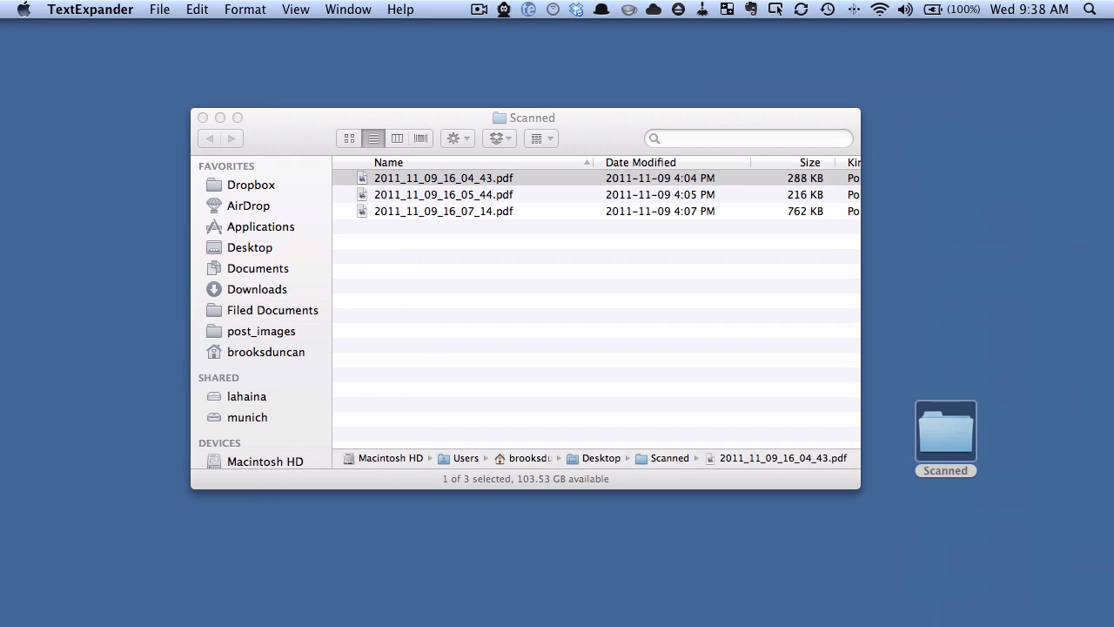
Step: Rename the first scan to 2011_11_09-Citibank_Visa.pdf by removing _16_04_43 and adding the suffix
{"action": "left_click", "coordinate": [442, 178]}
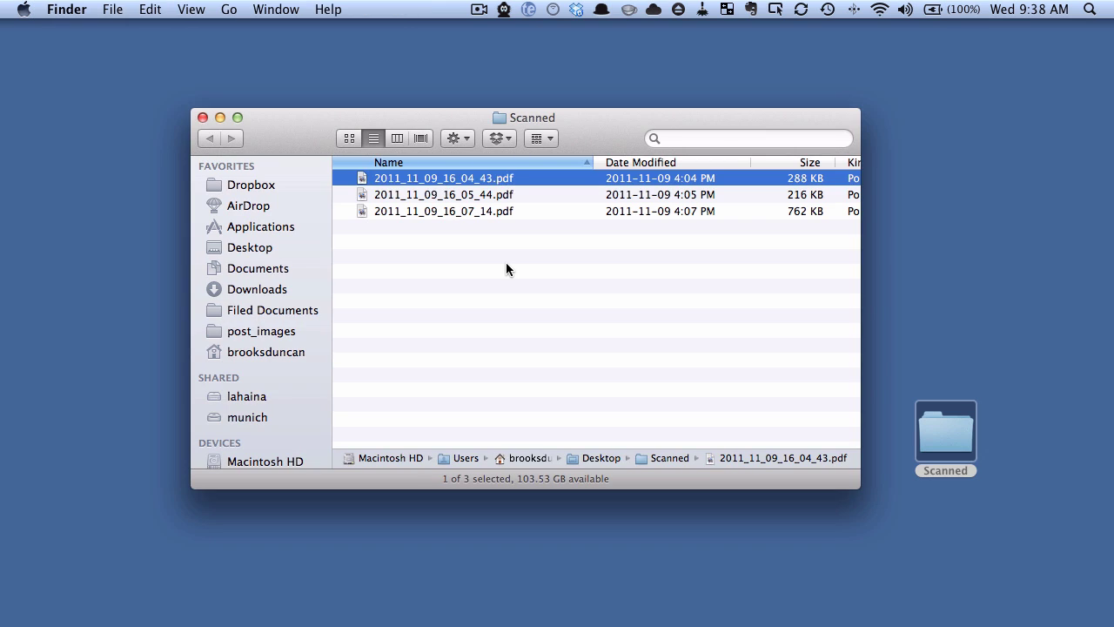
{"action": "key", "text": "Return"}
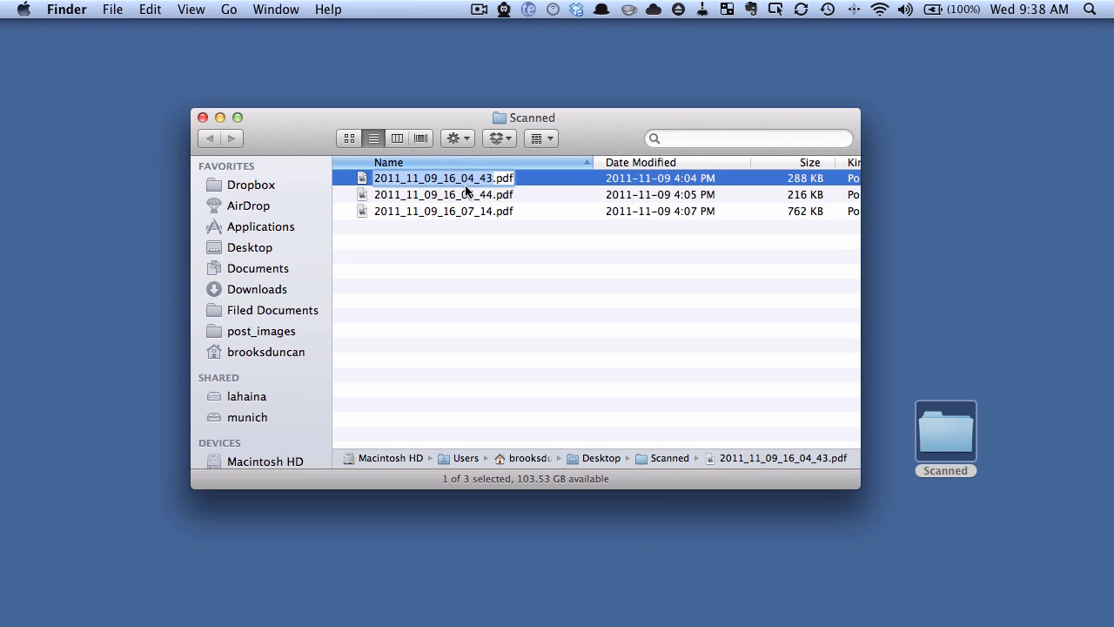
{"action": "key", "text": "Right"}
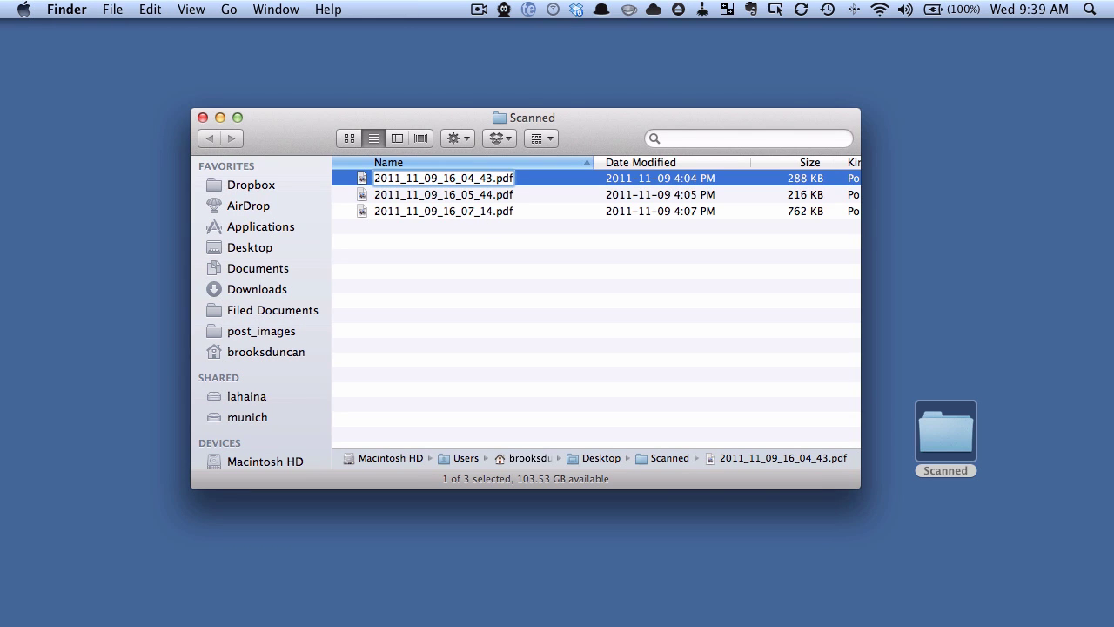
{"action": "key", "text": "BackSpace"}
{"action": "key", "text": "BackSpace"}
{"action": "key", "text": "BackSpace"}
{"action": "key", "text": "BackSpace"}
{"action": "key", "text": "BackSpace"}
{"action": "key", "text": "BackSpace"}
{"action": "key", "text": "BackSpace"}
{"action": "key", "text": "BackSpace"}
{"action": "key", "text": "BackSpace"}
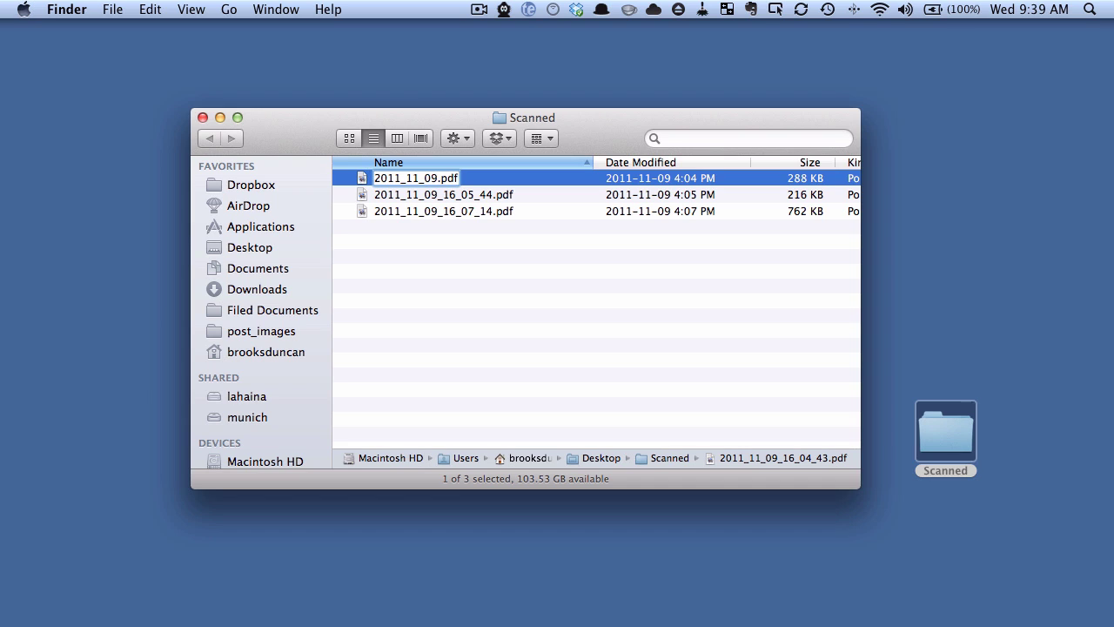
{"action": "type", "text": "Citibank_Visa"}
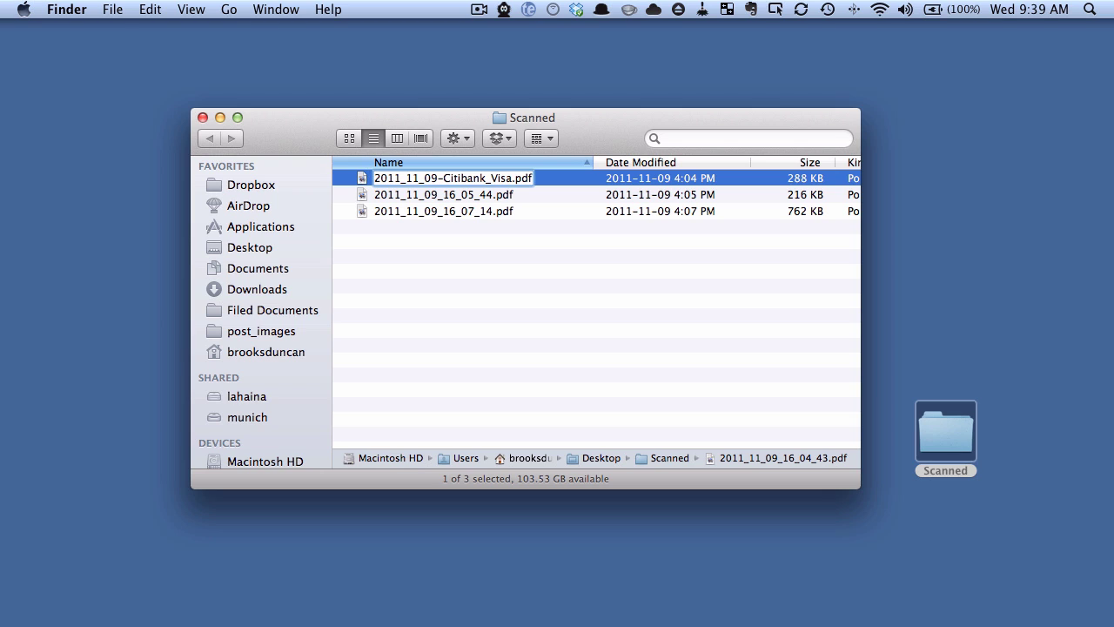
{"action": "key", "text": "Return"}
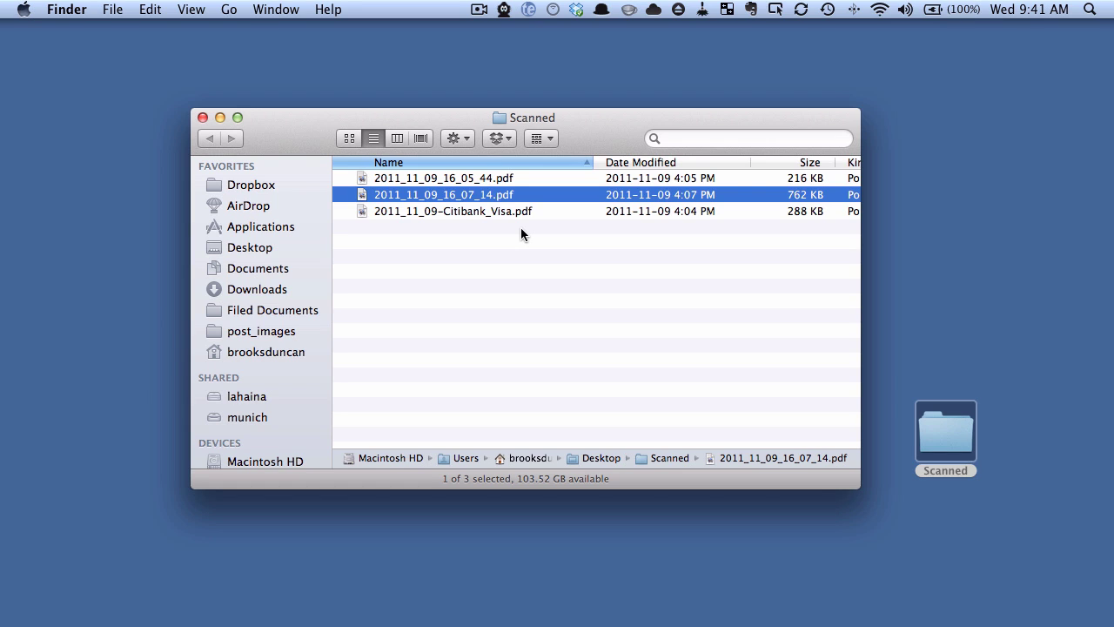
Step: Retype the 16_07_14 scan's name as 2011_11_09-Comcast_Cable.pdf and select the -Comcast_Cable suffix
{"action": "key", "text": "Return"}
{"action": "key", "text": "Right"}
{"action": "key", "text": "BackSpace"}
{"action": "key", "text": "BackSpace"}
{"action": "key", "text": "BackSpace"}
{"action": "key", "text": "BackSpace"}
{"action": "key", "text": "BackSpace"}
{"action": "key", "text": "BackSpace"}
{"action": "key", "text": "BackSpace"}
{"action": "key", "text": "BackSpace"}
{"action": "key", "text": "BackSpace"}
{"action": "key", "text": "BackSpace"}
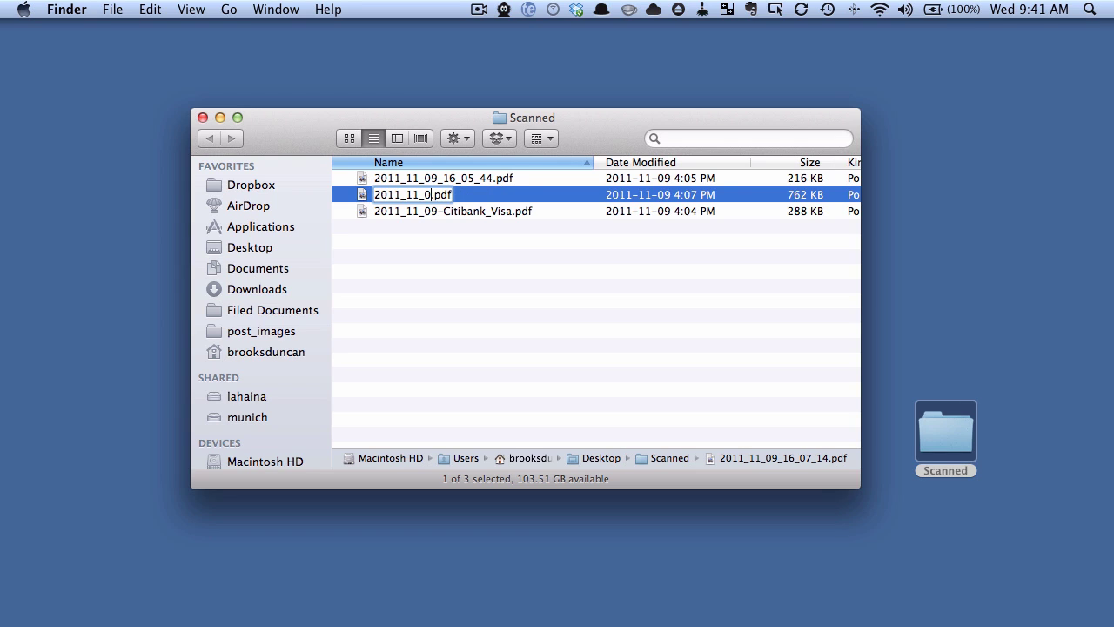
{"action": "type", "text": "9"}
{"action": "type", "text": "-"}
{"action": "type", "text": "Comcast_"}
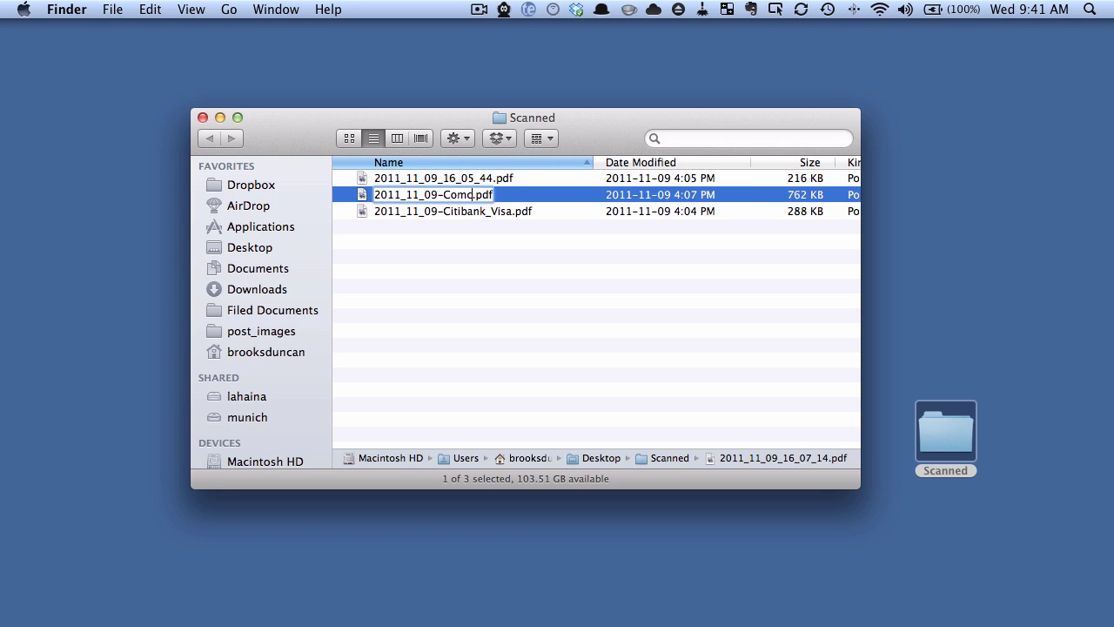
{"action": "type", "text": "Cable"}
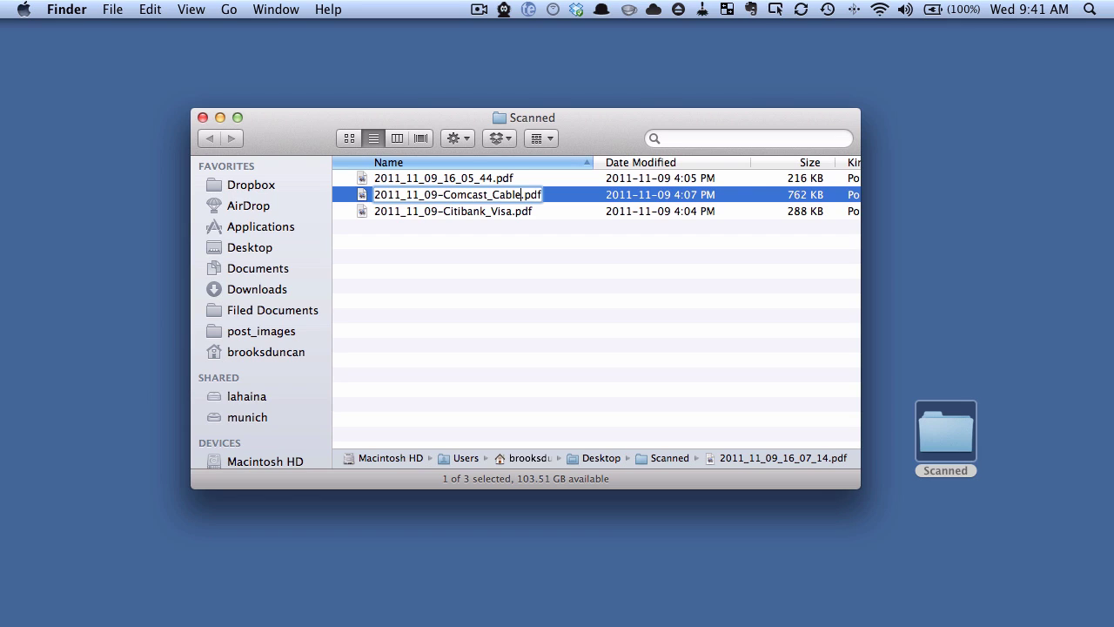
{"action": "key", "text": "shift+Left"}
{"action": "key", "text": "shift+Left"}
{"action": "key", "text": "shift+Left"}
{"action": "key", "text": "shift+Left"}
{"action": "key", "text": "shift+Left"}
{"action": "key", "text": "shift+Left"}
{"action": "key", "text": "shift+Left"}
{"action": "key", "text": "shift+Left"}
{"action": "key", "text": "shift+Left"}
{"action": "key", "text": "shift+Left"}
{"action": "key", "text": "shift+Left"}
{"action": "key", "text": "shift+Left"}
{"action": "key", "text": "shift+Left"}
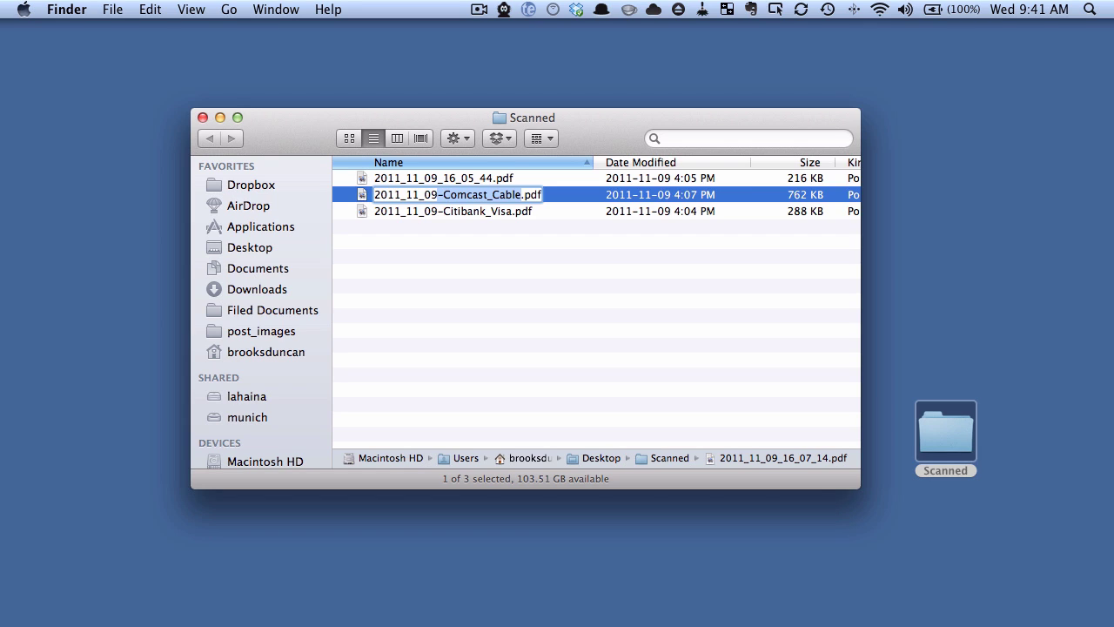
Step: Create a Test-group snippet from the clipboard's -Comcast_Cable text with abbreviation ;ccb
{"action": "left_click", "coordinate": [528, 10]}
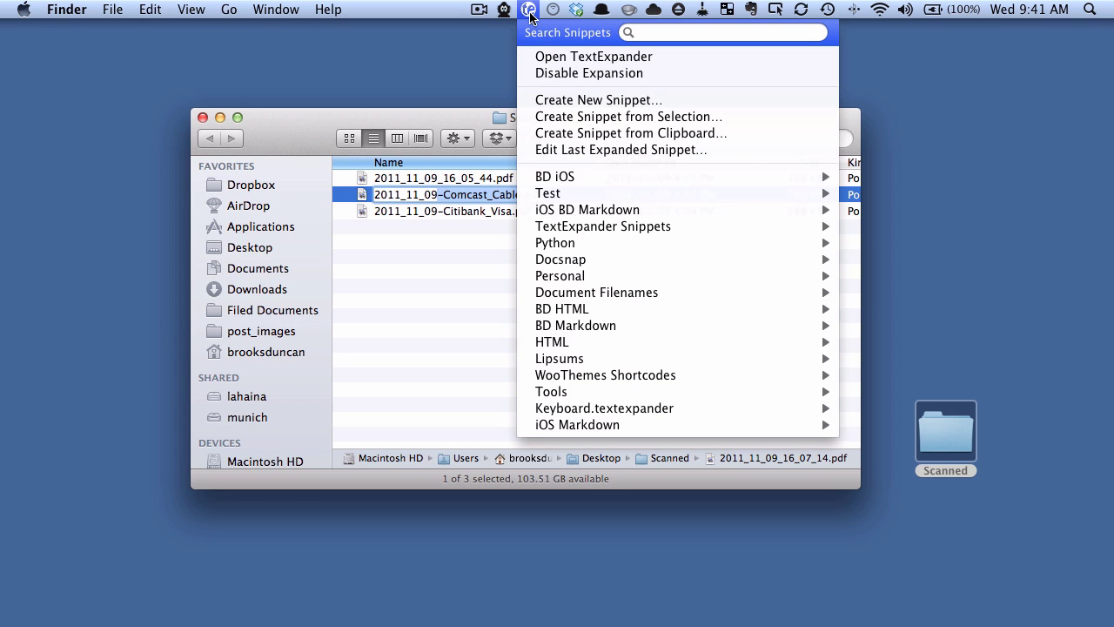
{"action": "left_click", "coordinate": [720, 132]}
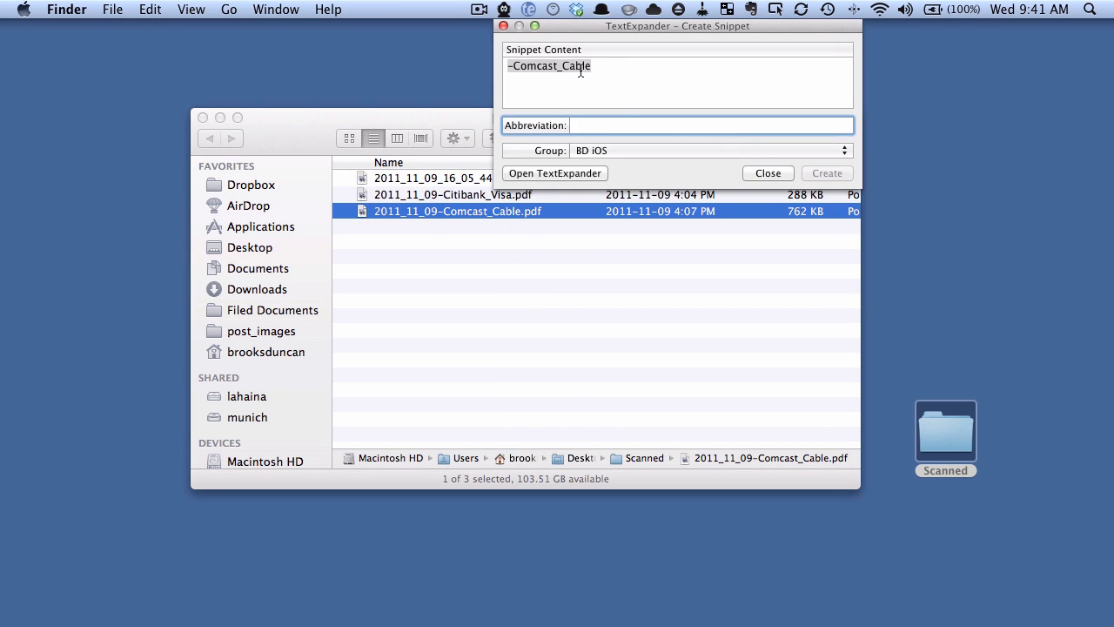
{"action": "left_click", "coordinate": [652, 148]}
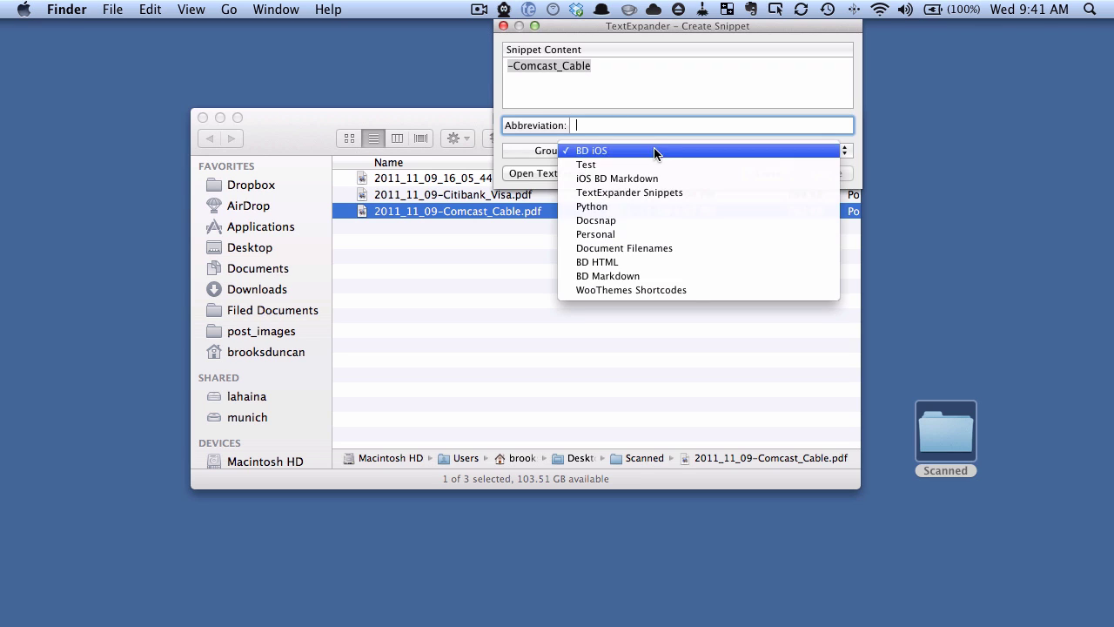
{"action": "left_click", "coordinate": [655, 164]}
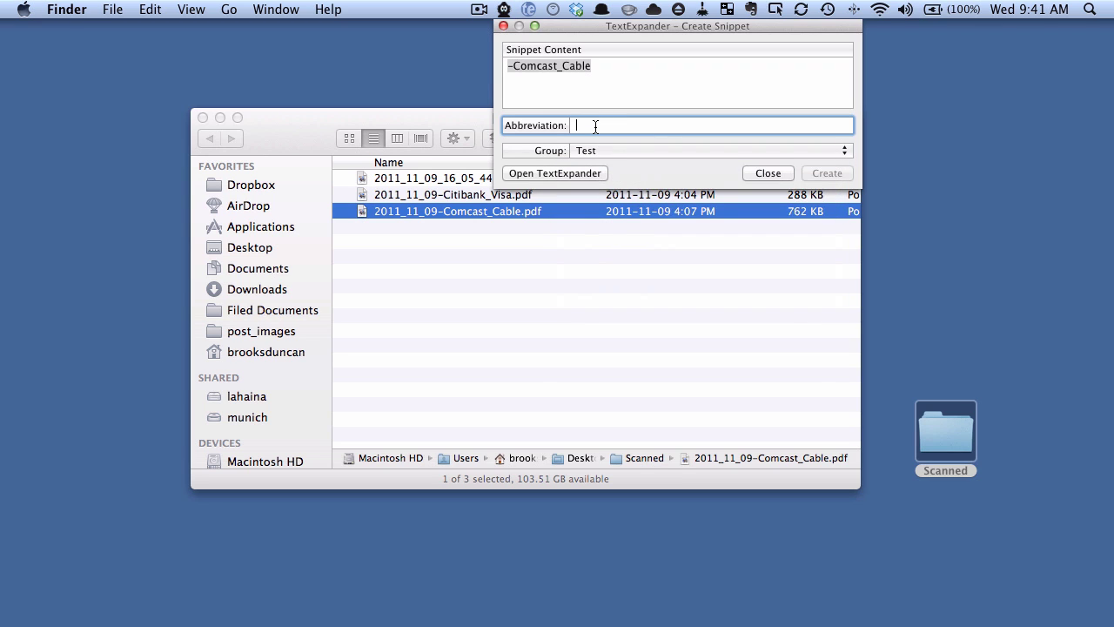
{"action": "type", "text": ";"}
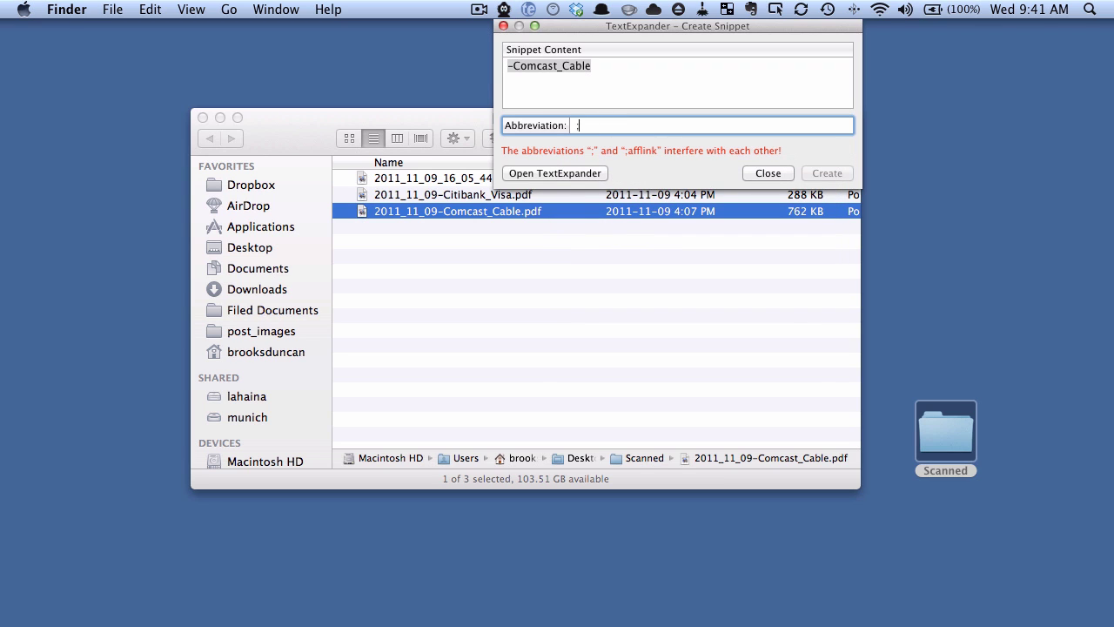
{"action": "type", "text": "cc"}
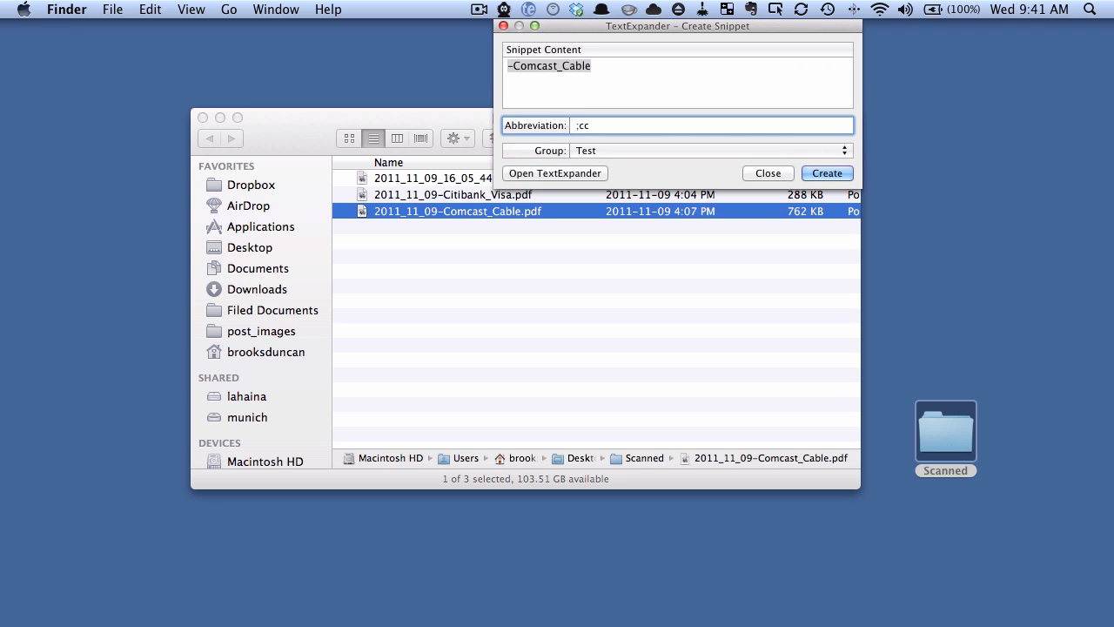
{"action": "type", "text": "b"}
{"action": "left_click", "coordinate": [848, 175]}
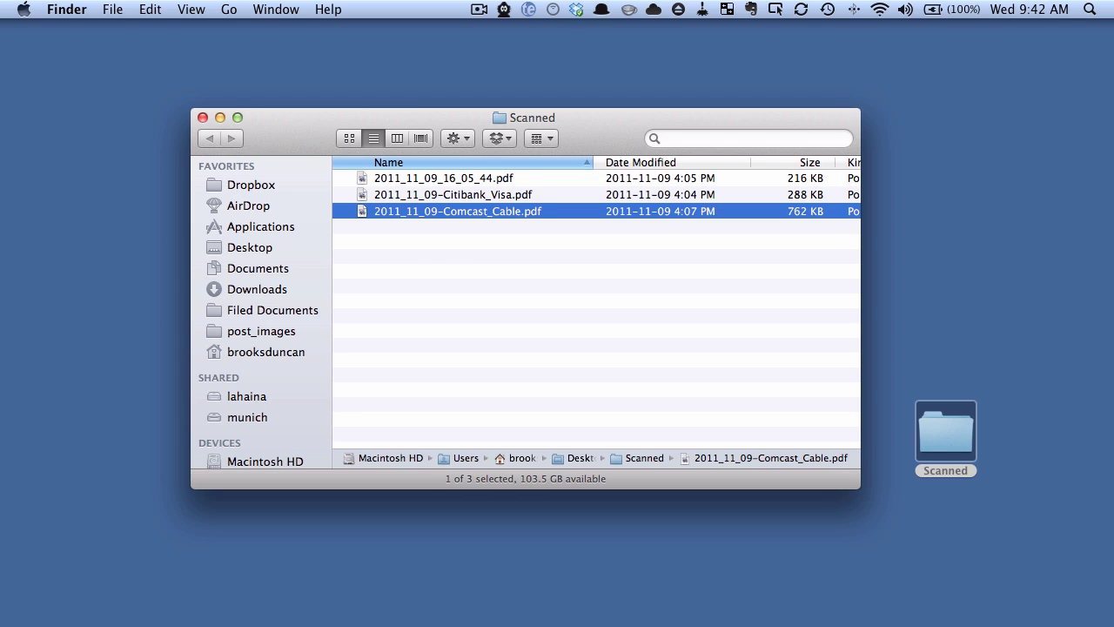
Step: Re-enter the Comcast scan's name, trimming to 2011_11_09 and re-adding -Comcast_Cable
{"action": "key", "text": "Return"}
{"action": "key", "text": "Right"}
{"action": "key", "text": "BackSpace"}
{"action": "key", "text": "BackSpace"}
{"action": "key", "text": "BackSpace"}
{"action": "key", "text": "BackSpace"}
{"action": "key", "text": "BackSpace"}
{"action": "key", "text": "BackSpace"}
{"action": "key", "text": "BackSpace"}
{"action": "key", "text": "BackSpace"}
{"action": "key", "text": "BackSpace"}
{"action": "key", "text": "BackSpace"}
{"action": "key", "text": "BackSpace"}
{"action": "key", "text": "BackSpace"}
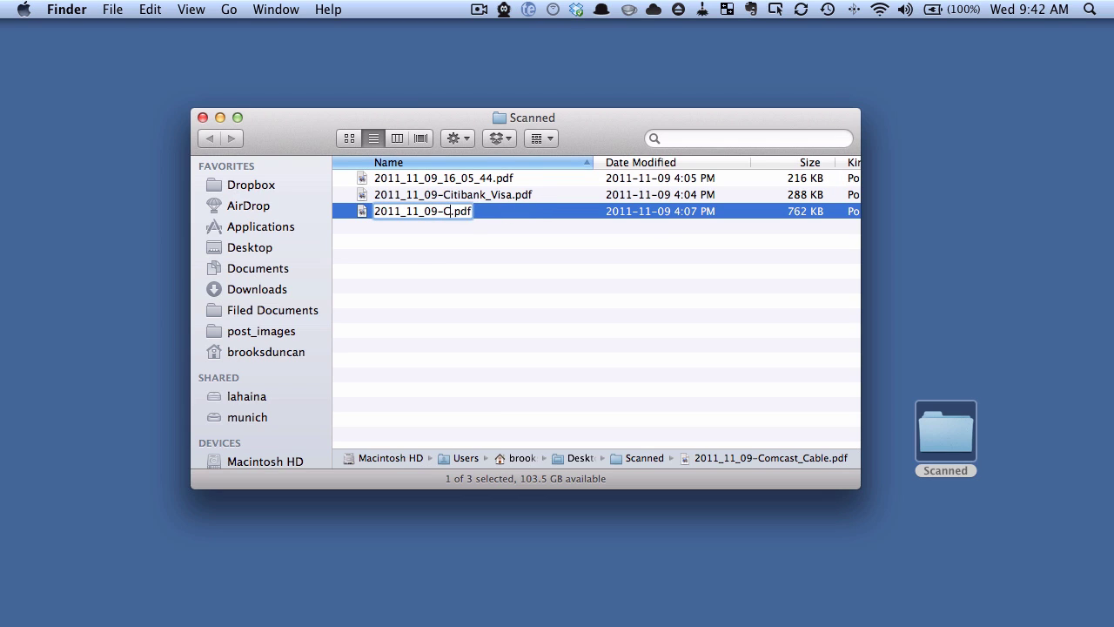
{"action": "key", "text": "BackSpace"}
{"action": "key", "text": "BackSpace"}
{"action": "type", "text": "-Comcast_Cable"}
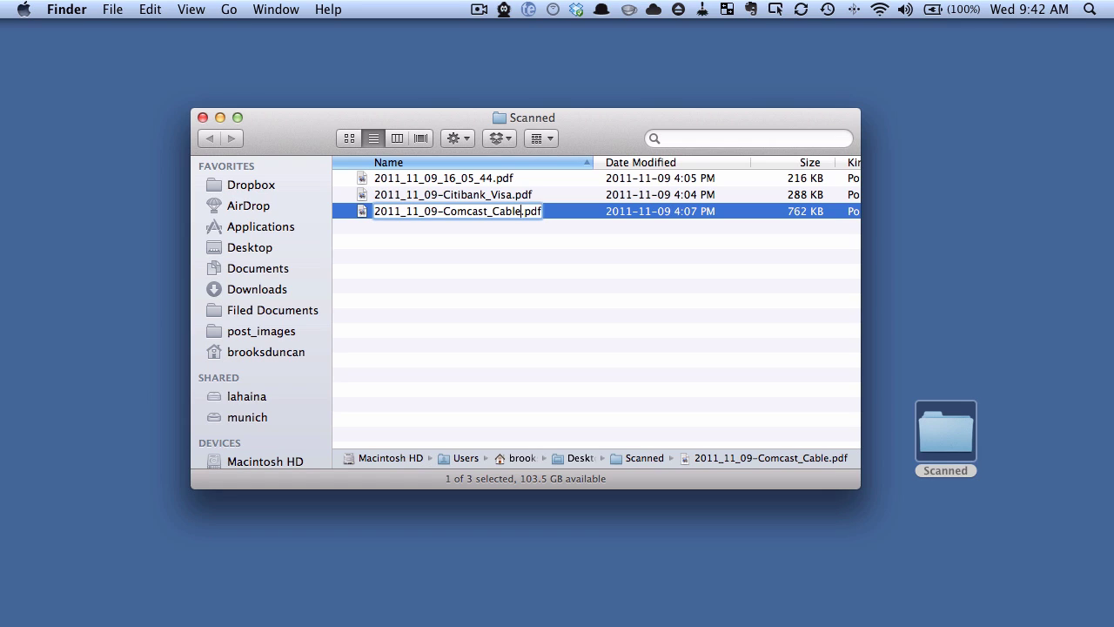
{"action": "key", "text": "Return"}
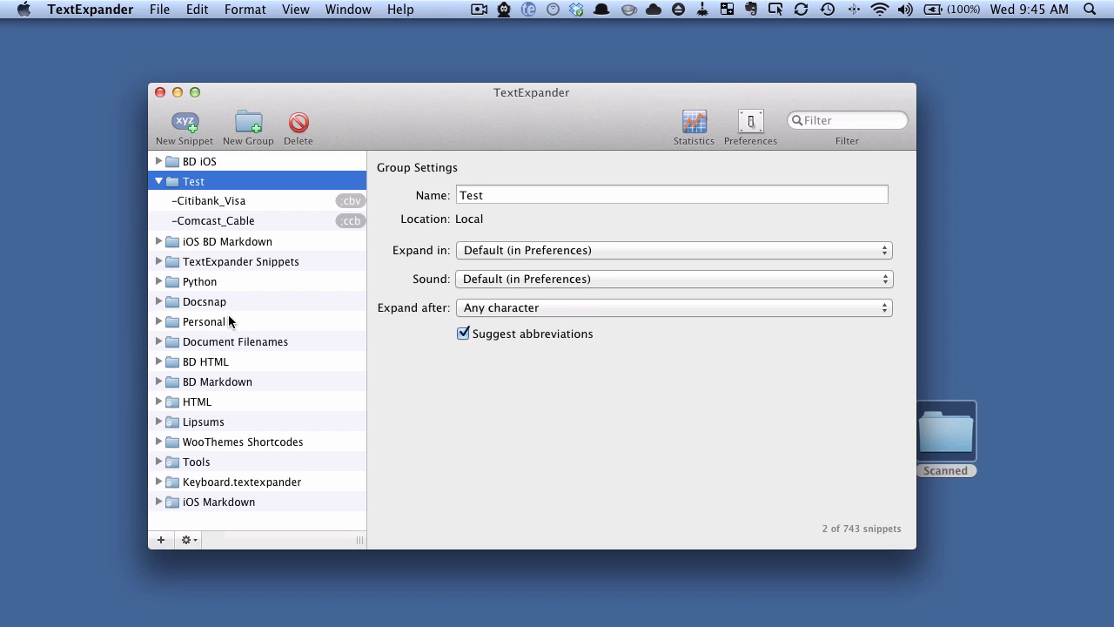
Step: Add a new Test-group snippet whose content is the year, month and day codes %Y_%m_%d
{"action": "left_click", "coordinate": [182, 133]}
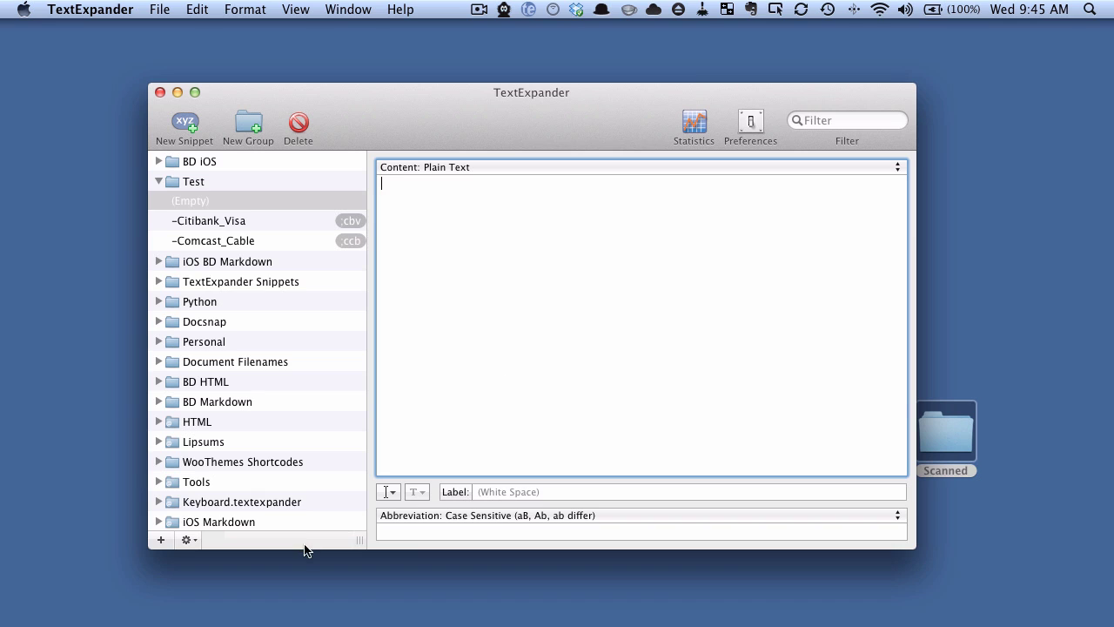
{"action": "left_click", "coordinate": [391, 491]}
{"action": "mouse_move", "coordinate": [401, 512]}
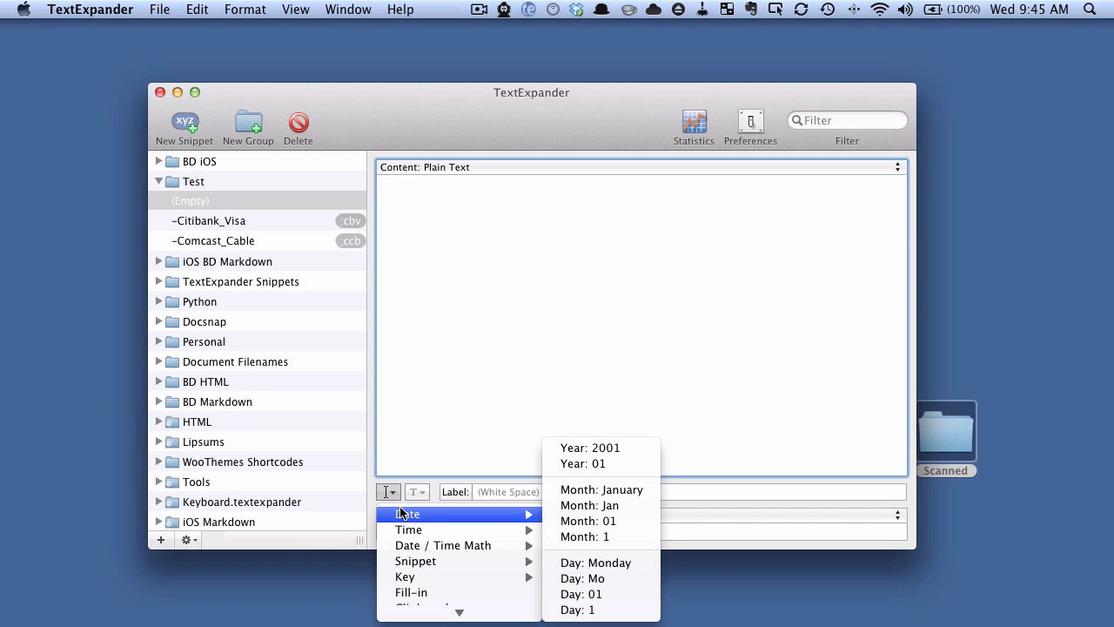
{"action": "left_click", "coordinate": [598, 448]}
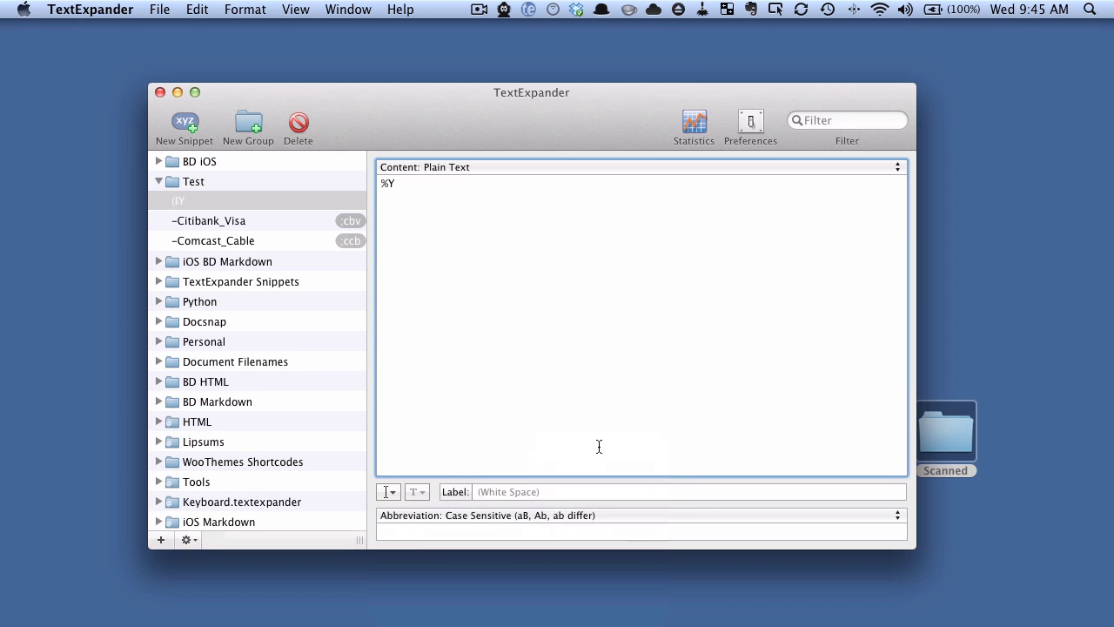
{"action": "left_click", "coordinate": [388, 493]}
{"action": "mouse_move", "coordinate": [426, 514]}
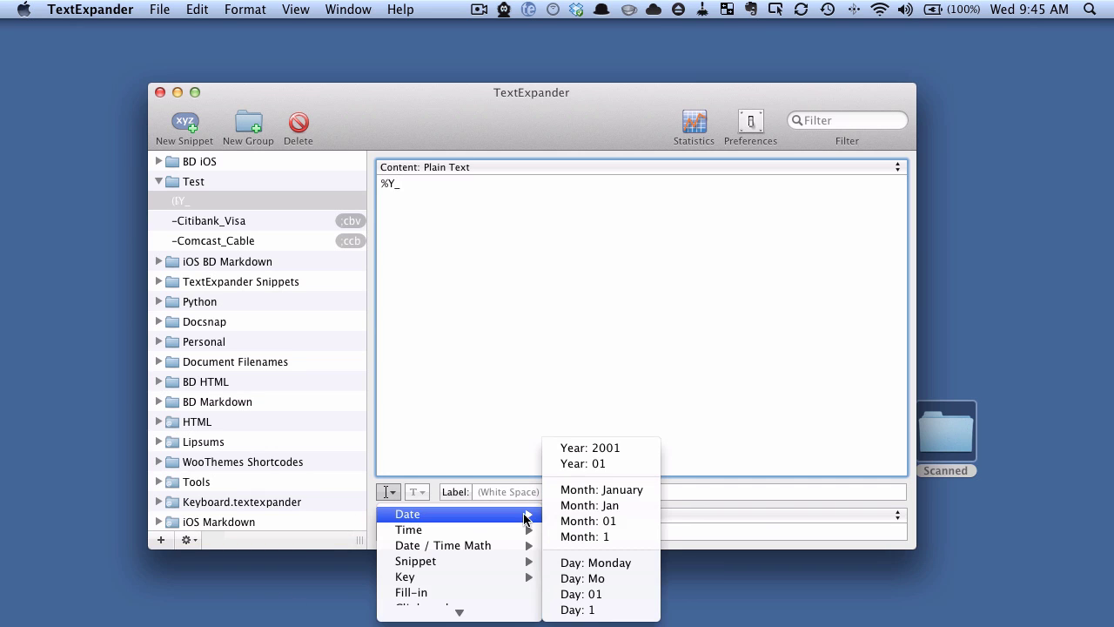
{"action": "left_click", "coordinate": [647, 521]}
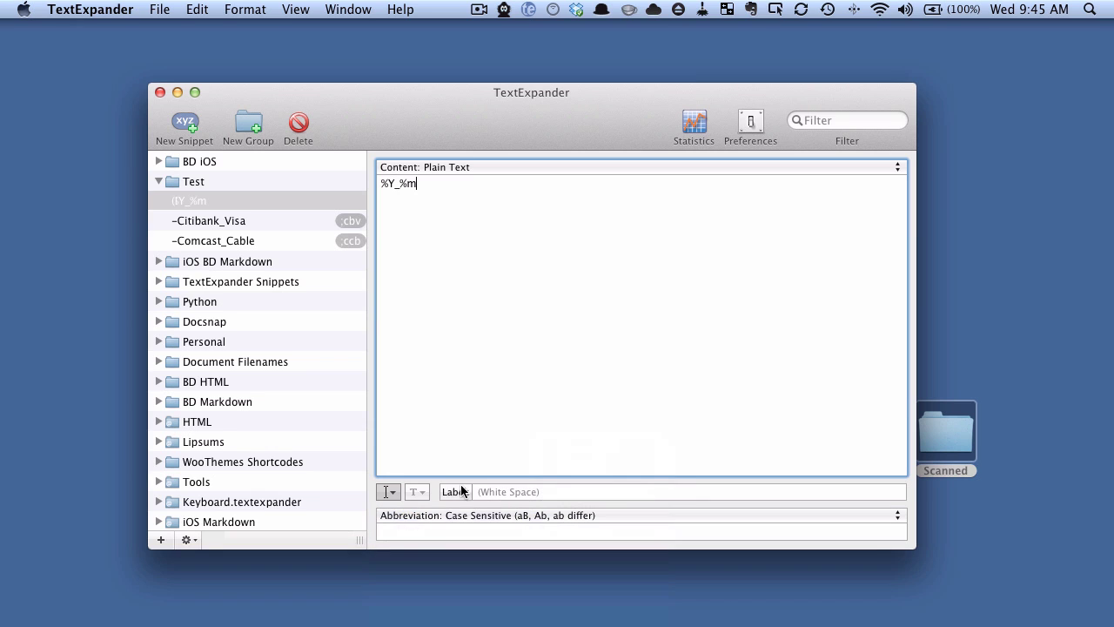
{"action": "left_click", "coordinate": [388, 493]}
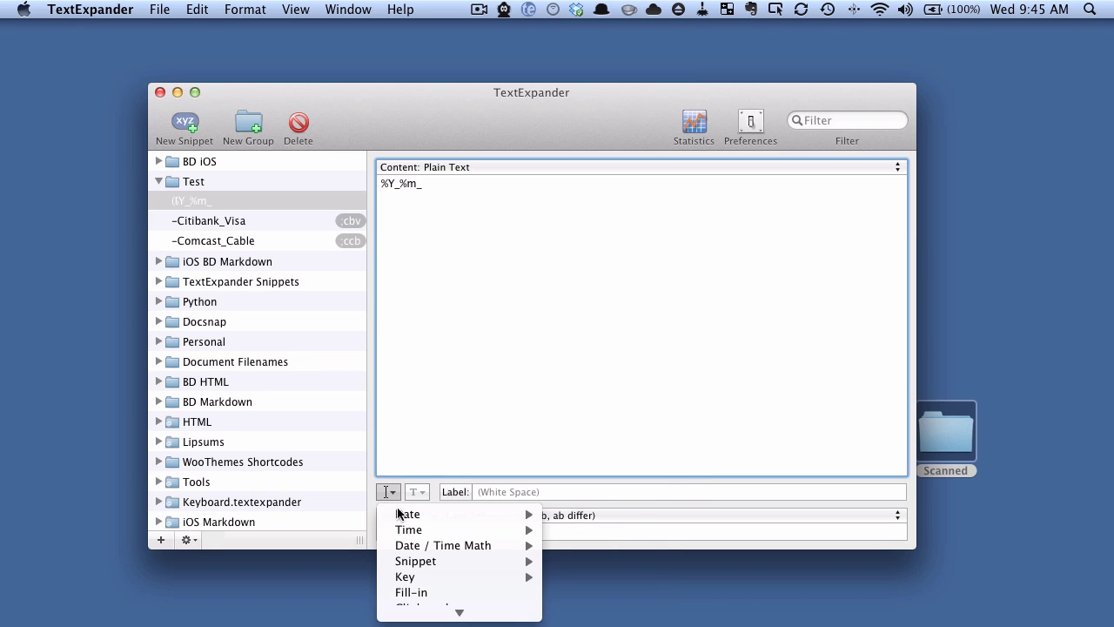
{"action": "mouse_move", "coordinate": [411, 530]}
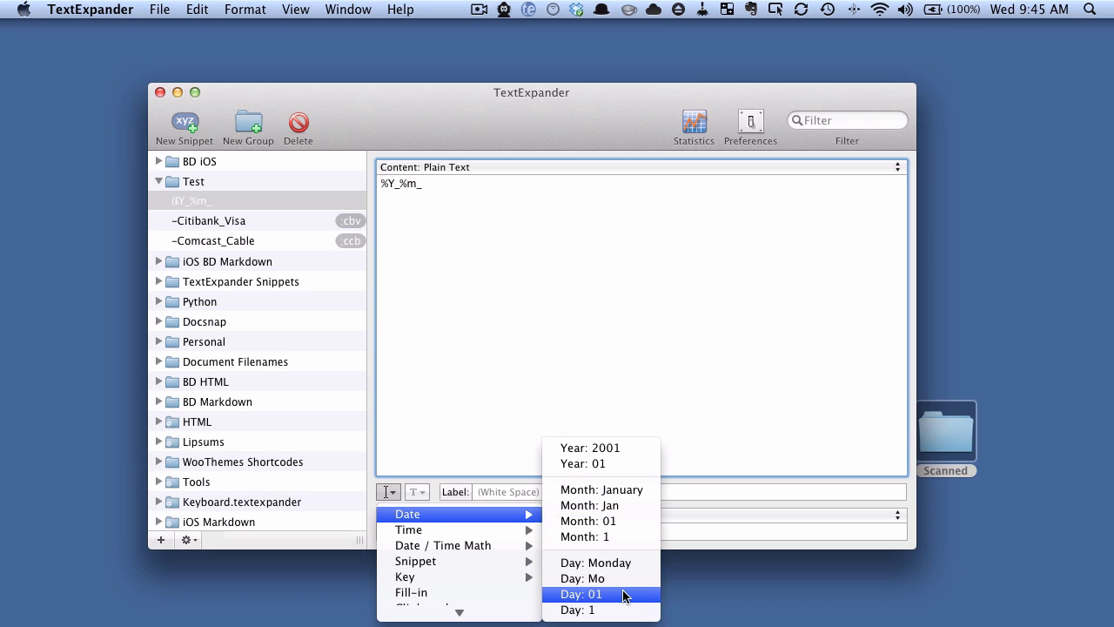
{"action": "left_click", "coordinate": [624, 595]}
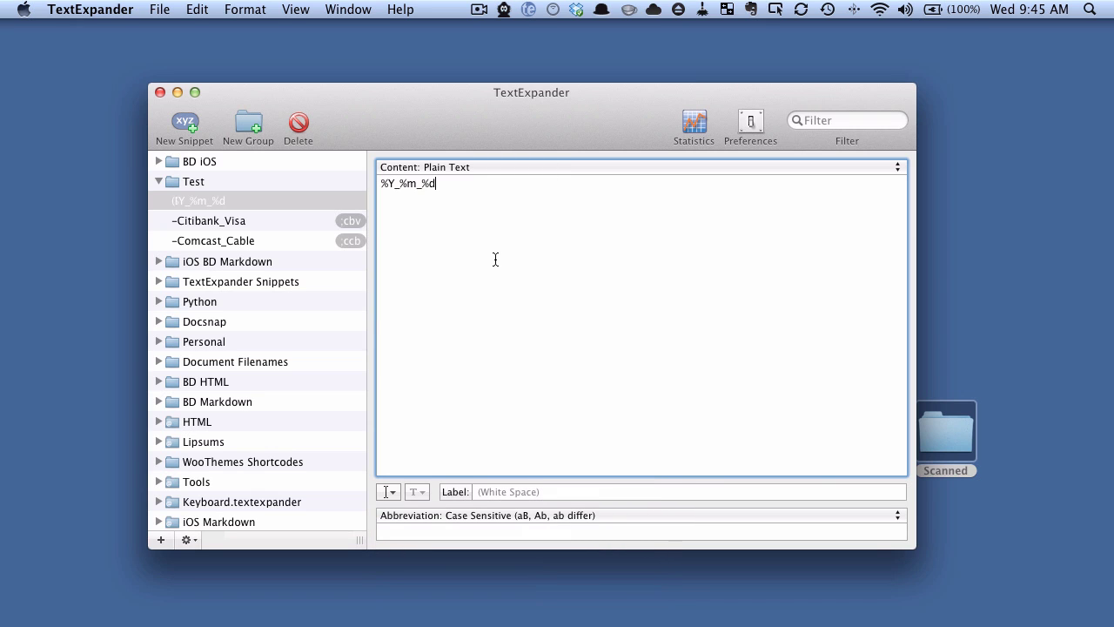
Step: Give the date snippet the abbreviation ;ymd and return to Finder
{"action": "left_click", "coordinate": [472, 532]}
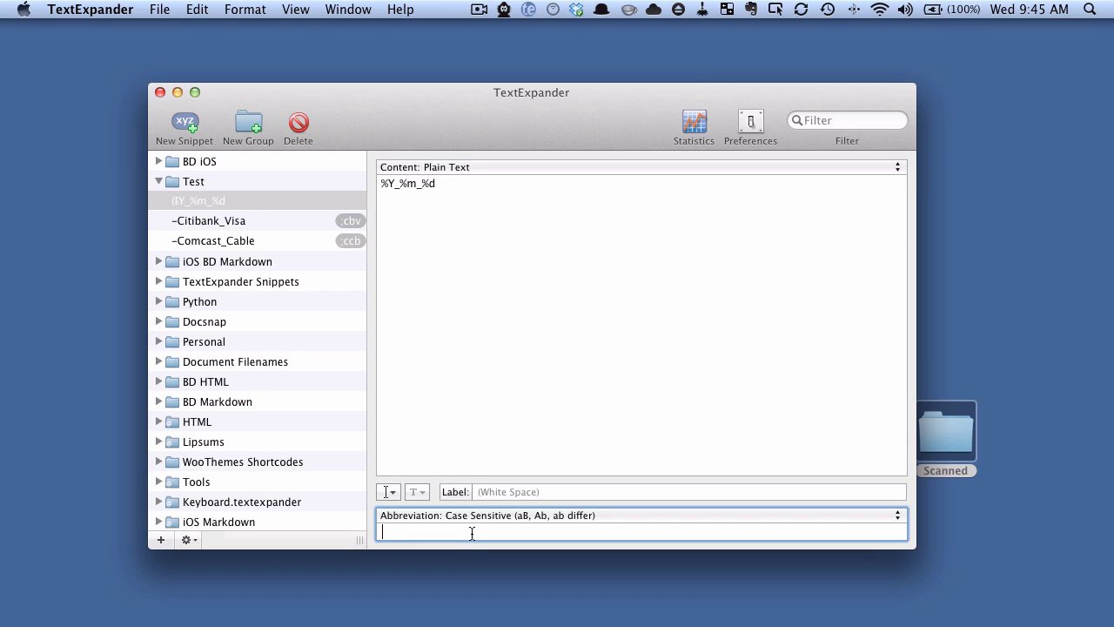
{"action": "type", "text": ";ymd"}
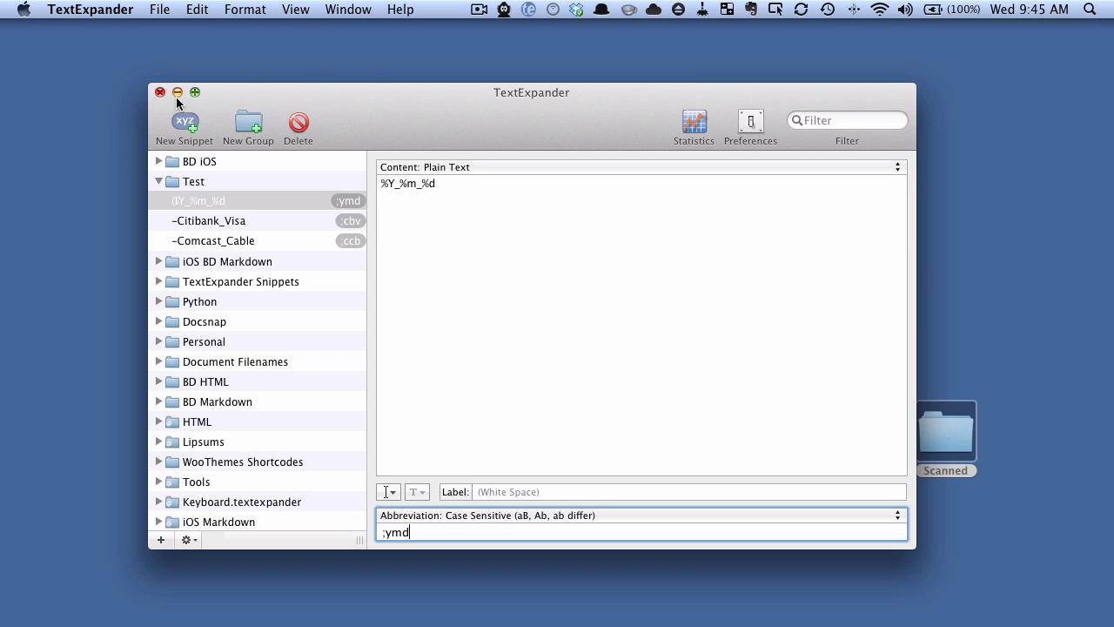
{"action": "left_click", "coordinate": [224, 180]}
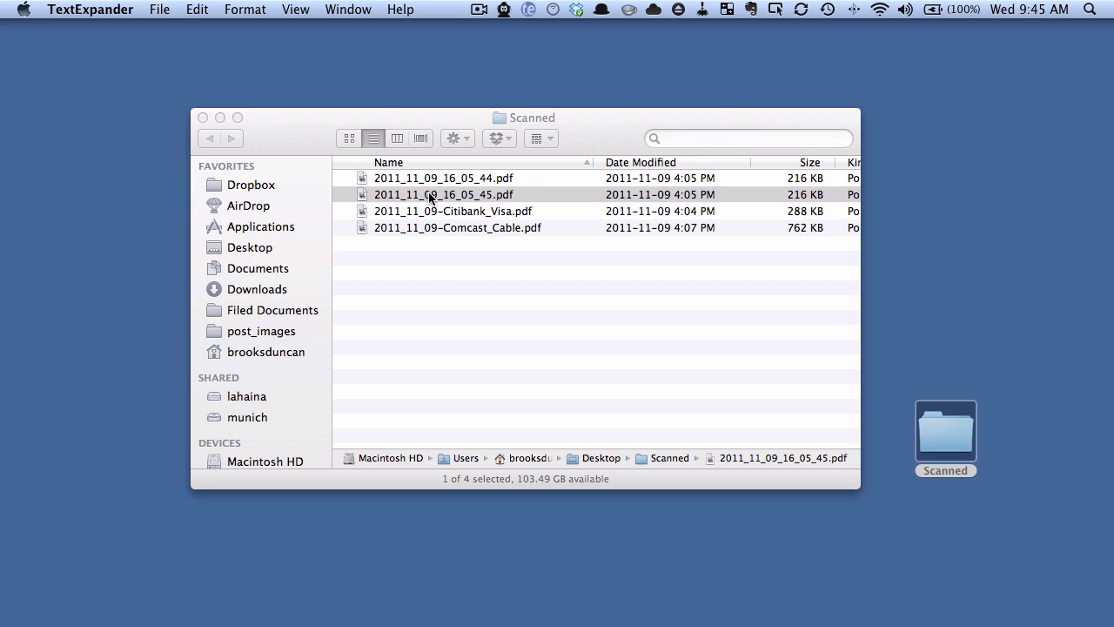
Step: Try renaming 2011_11_09_16_05_45.pdf to 2011_11_16-Citibank_Visa, cancelling each attempt
{"action": "left_click", "coordinate": [429, 198]}
{"action": "key", "text": "Return"}
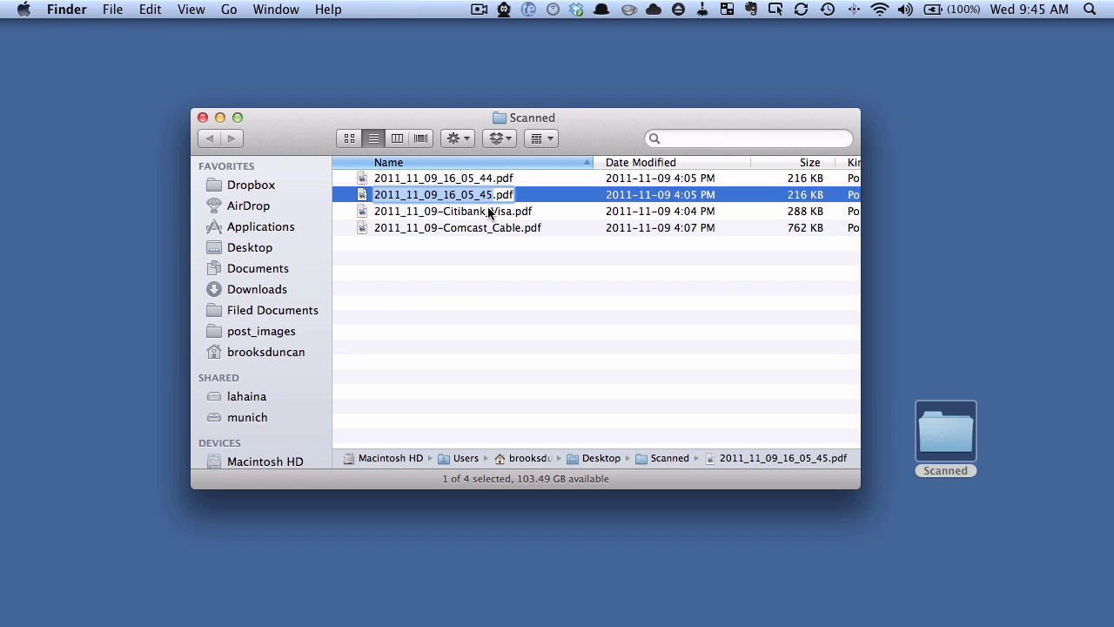
{"action": "type", "text": "2011_11_16"}
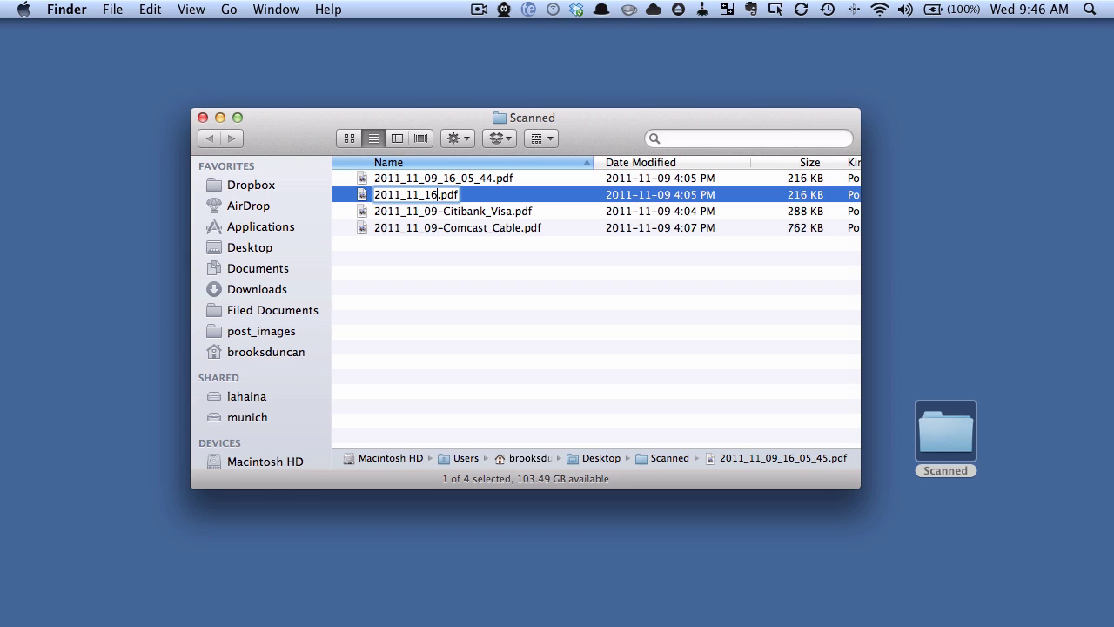
{"action": "key", "text": "Escape"}
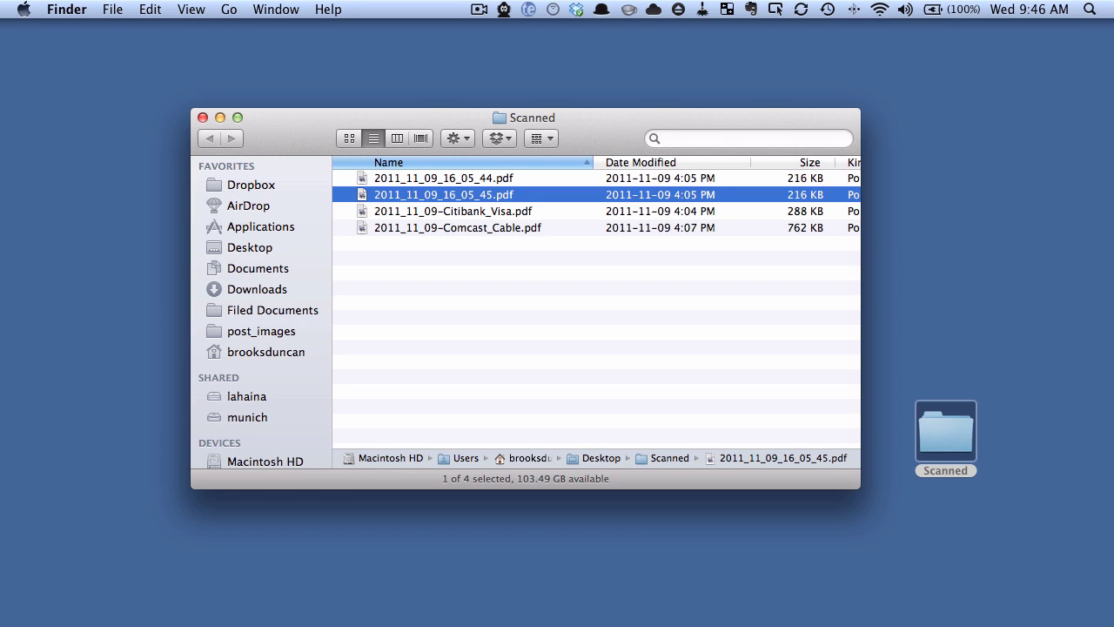
{"action": "key", "text": "Return"}
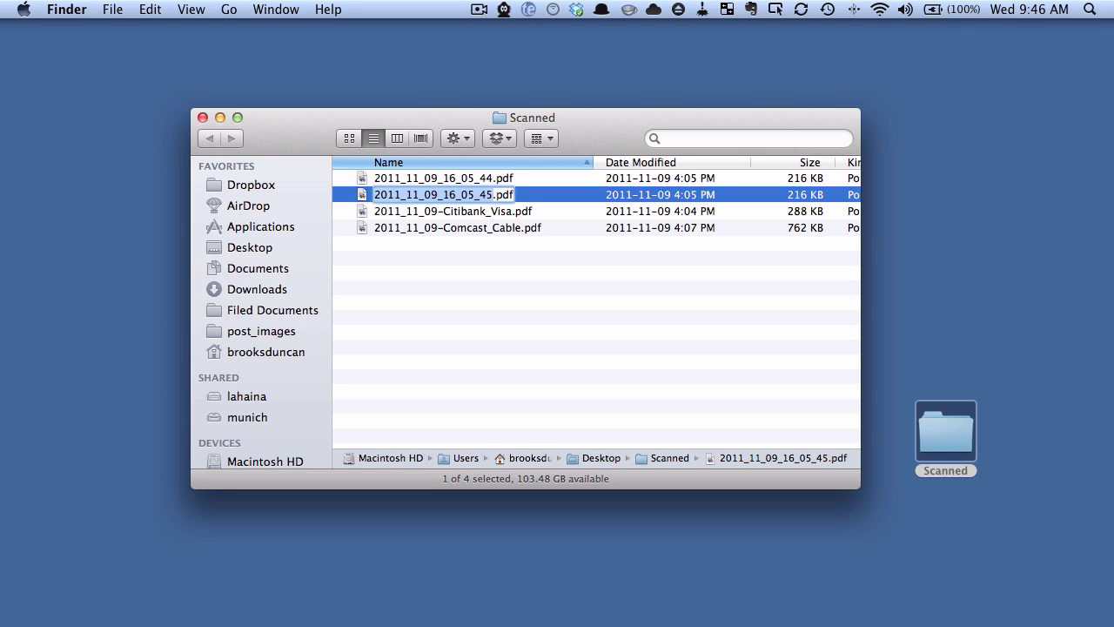
{"action": "key", "text": "BackSpace"}
{"action": "type", "text": "2011_11_16-Citibank_Visa"}
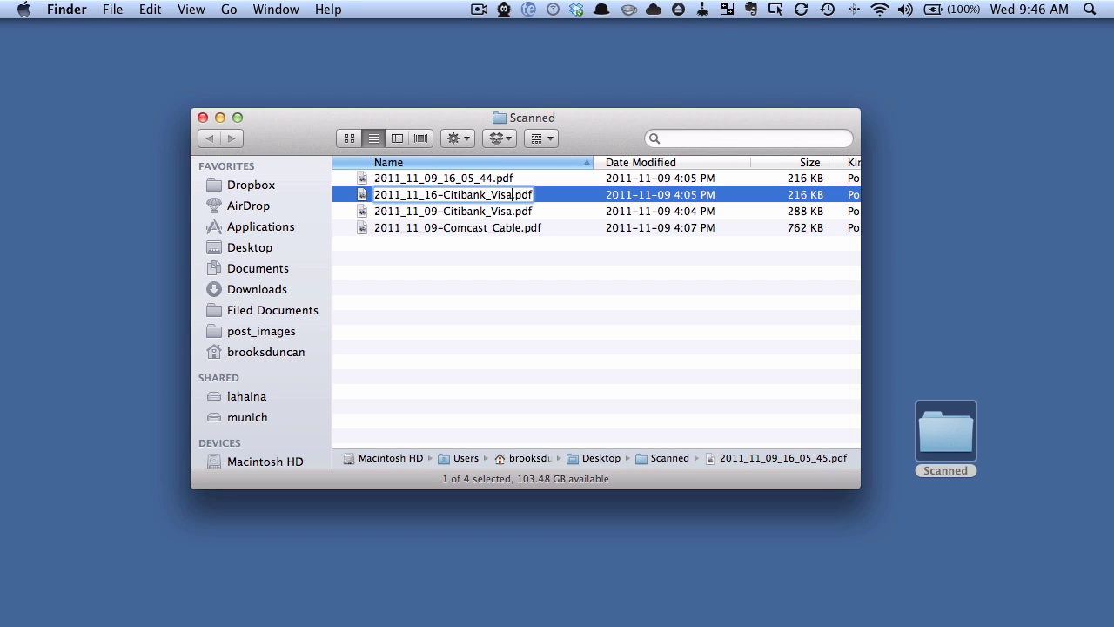
{"action": "key", "text": "Escape"}
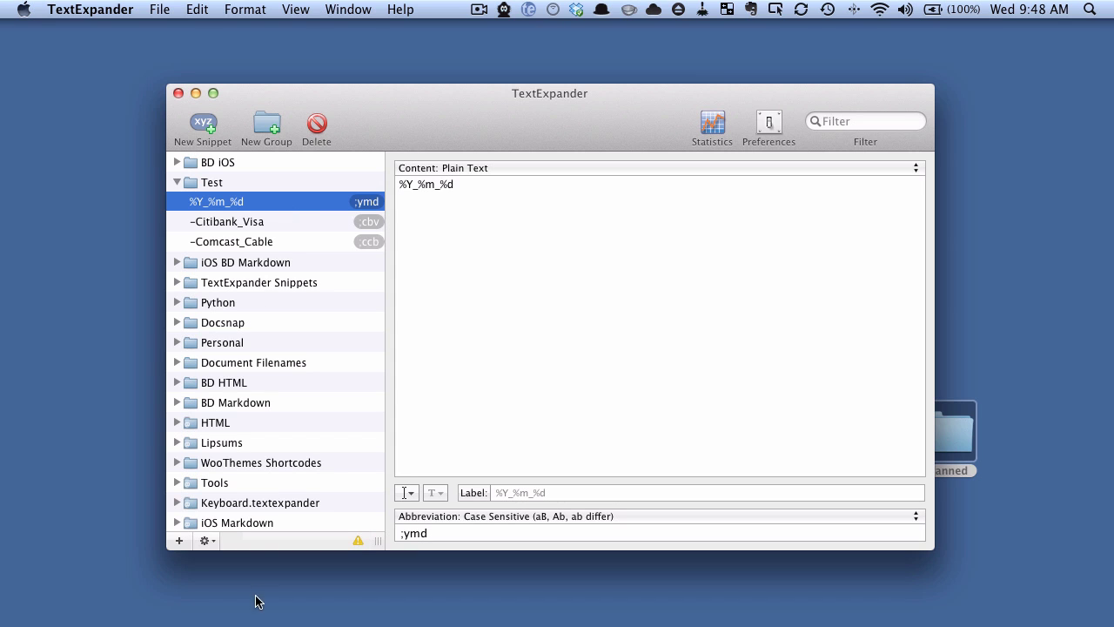
Step: Duplicate the %Y_%m_%d snippet and prefix the copy with a subtract-one-month code, %@-1M
{"action": "left_click", "coordinate": [204, 541]}
{"action": "mouse_move", "coordinate": [243, 613]}
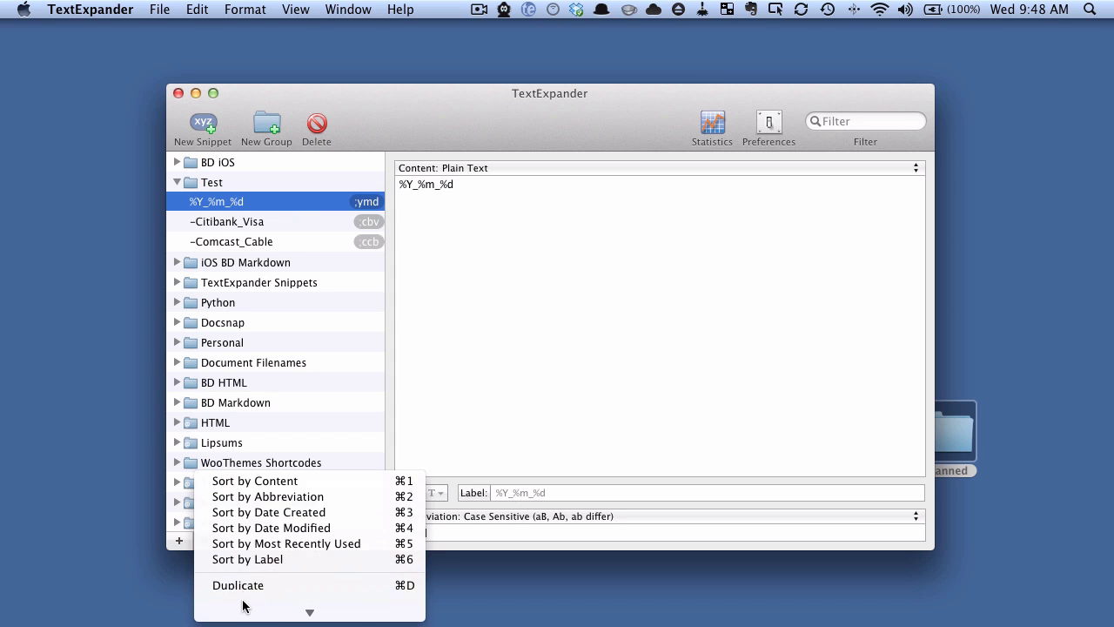
{"action": "left_click", "coordinate": [360, 585]}
{"action": "left_click", "coordinate": [257, 206]}
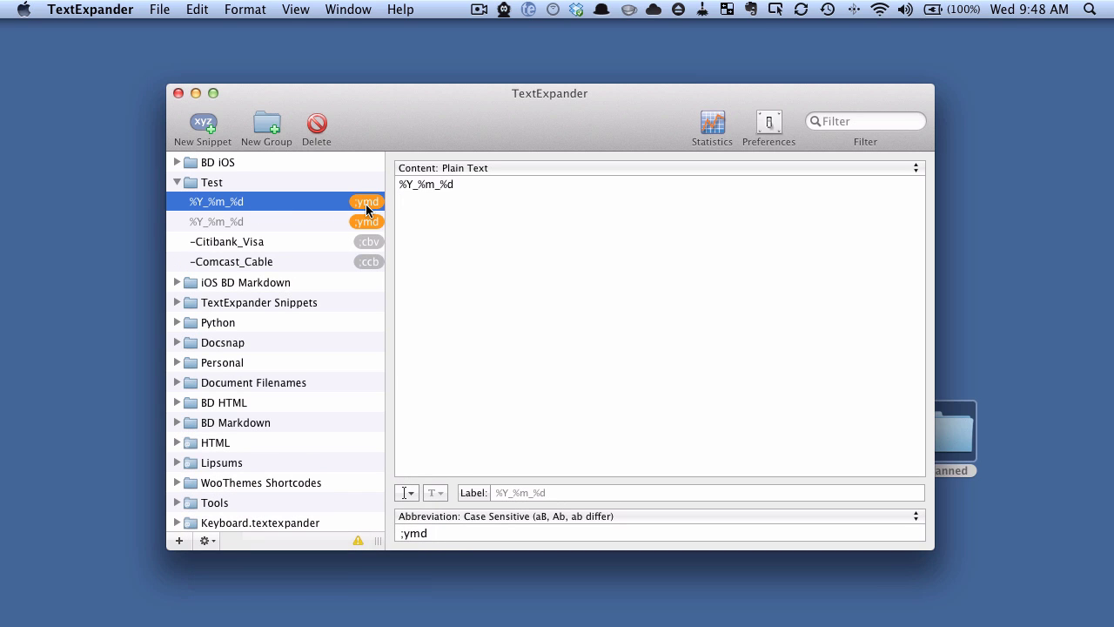
{"action": "left_click", "coordinate": [401, 185]}
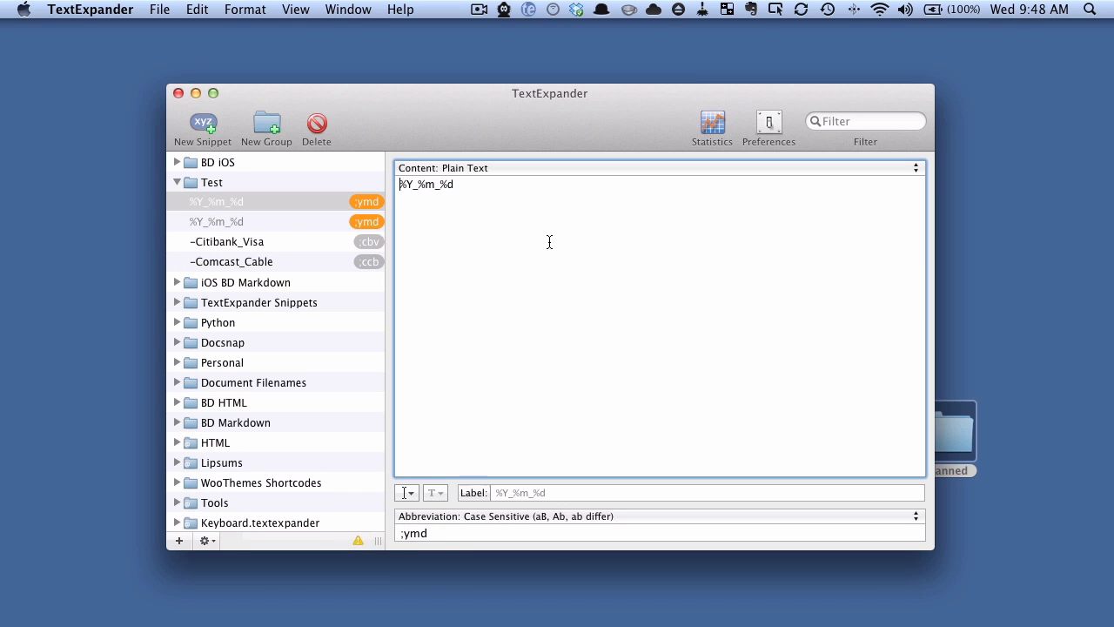
{"action": "left_click", "coordinate": [408, 493]}
{"action": "mouse_move", "coordinate": [425, 546]}
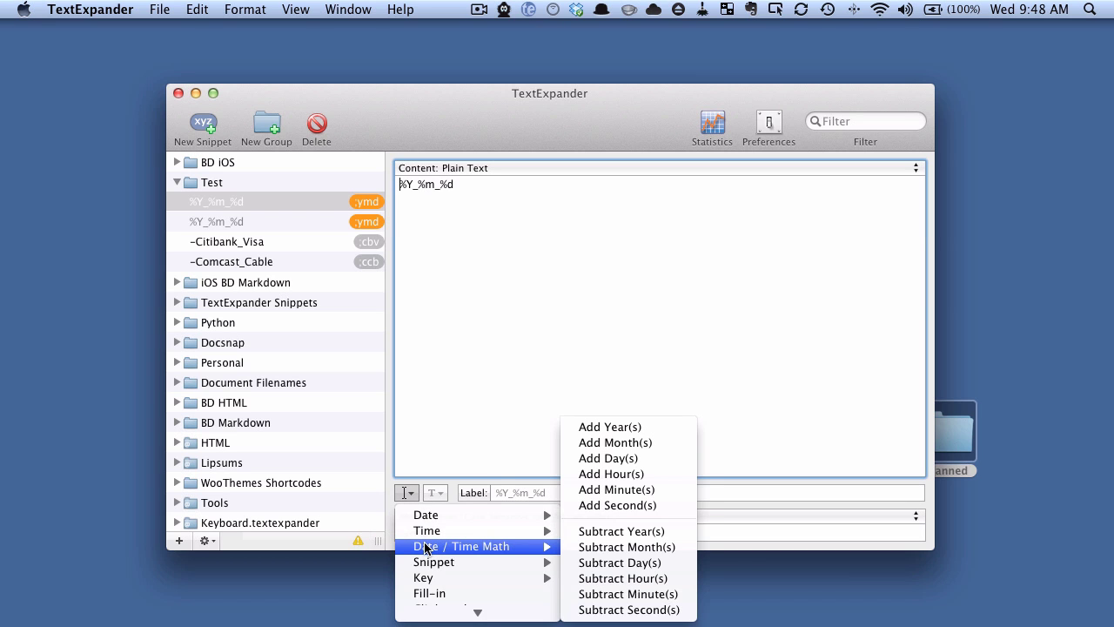
{"action": "left_click", "coordinate": [613, 548]}
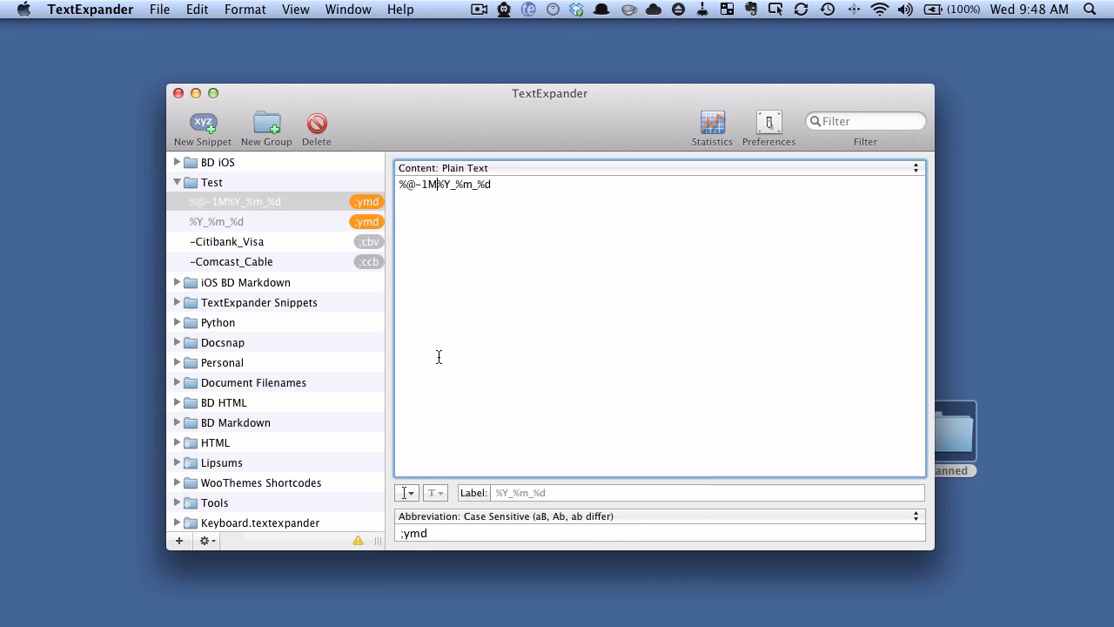
Step: Change the copy's abbreviation to ;lymd and reselect the original ;ymd snippet
{"action": "left_click", "coordinate": [406, 533]}
{"action": "type", "text": "l"}
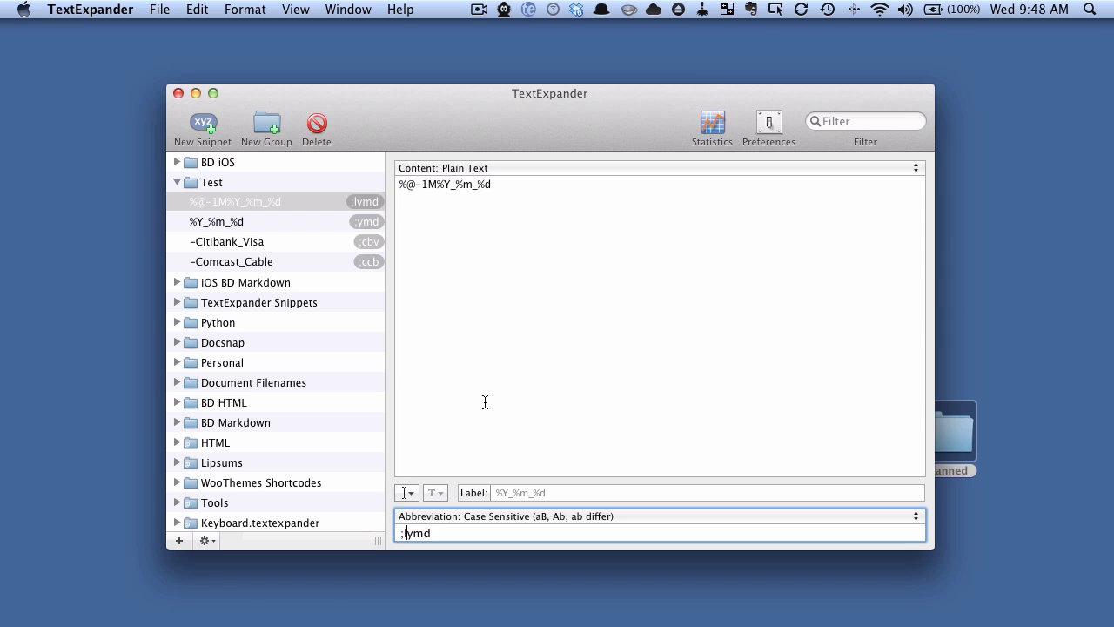
{"action": "key", "text": "Tab"}
{"action": "left_click", "coordinate": [269, 223]}
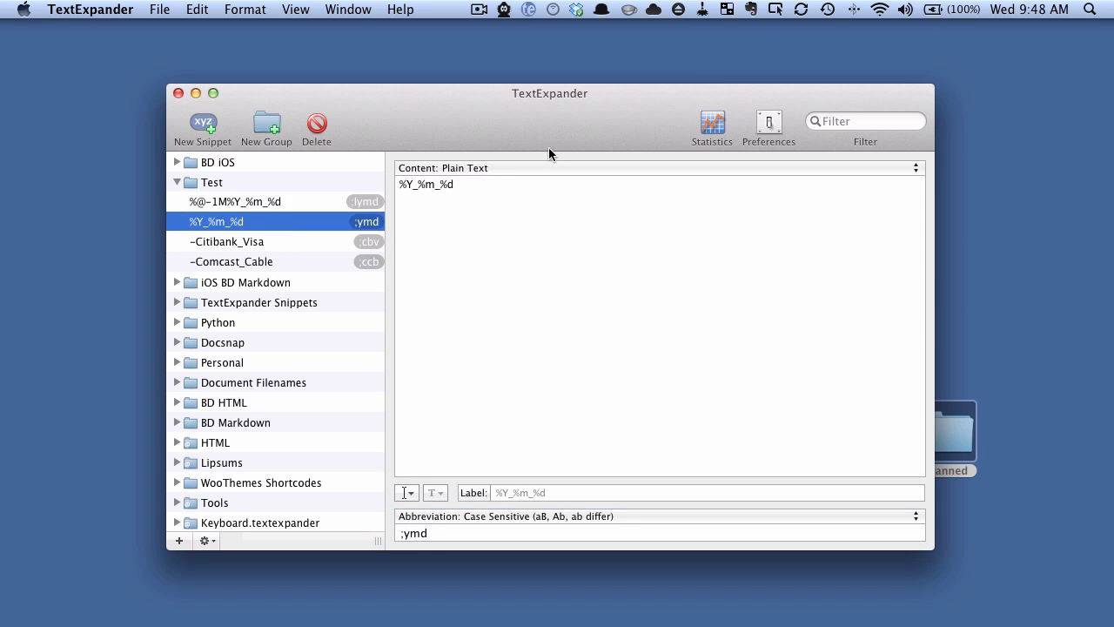
Step: Back in Finder, trial-rename 2011_11_09_16_05_45.pdf with ;lymd (2011_10_16), then cancel it
{"action": "left_click", "coordinate": [178, 93]}
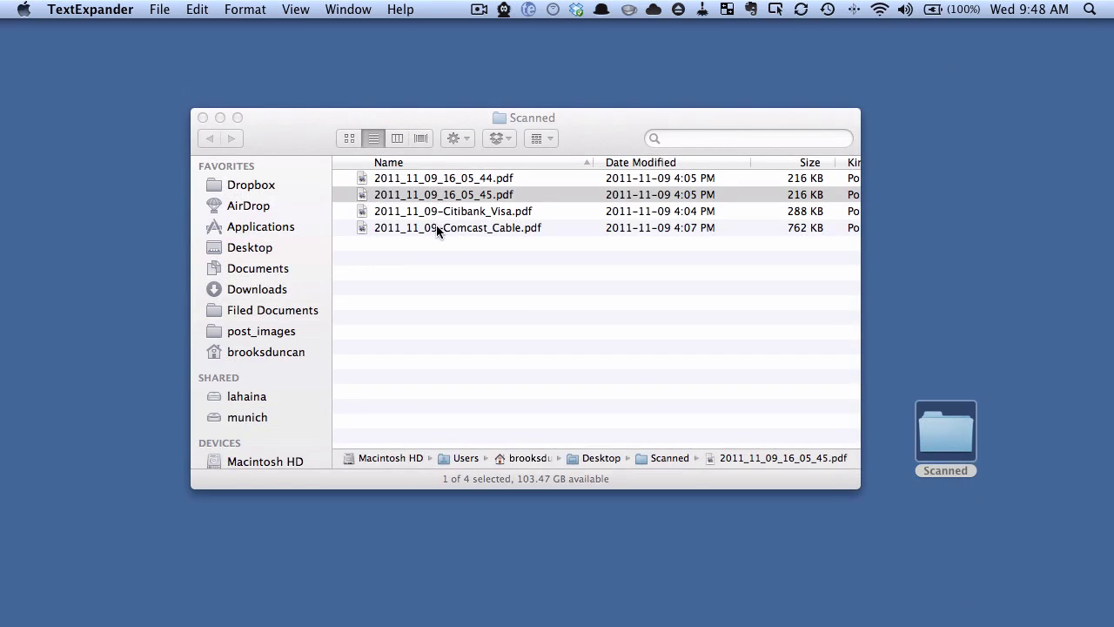
{"action": "left_click", "coordinate": [452, 195]}
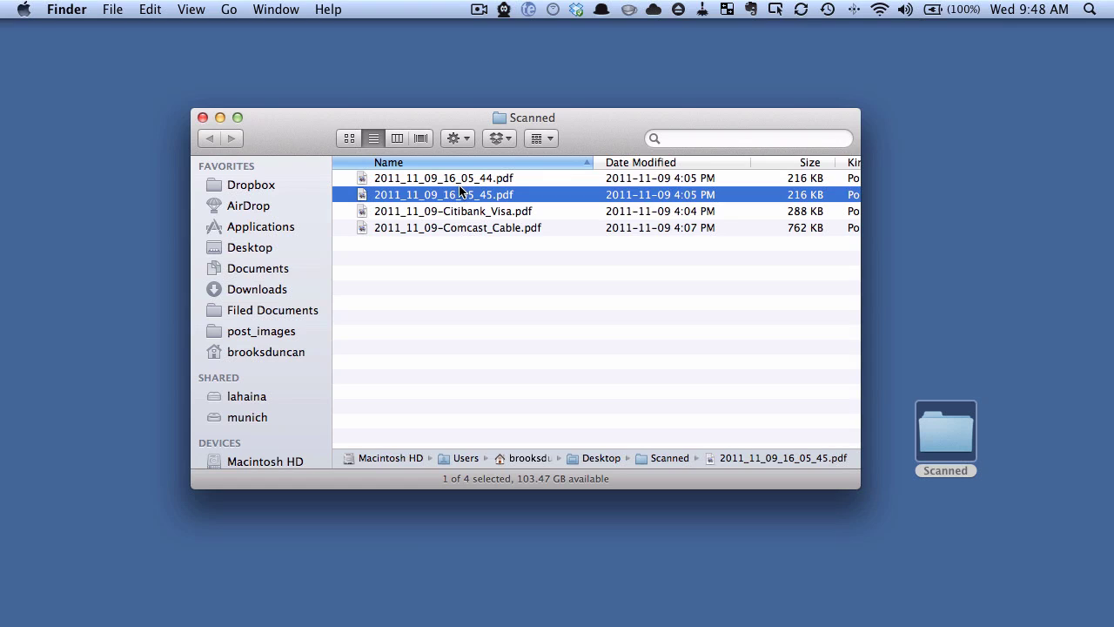
{"action": "key", "text": "Return"}
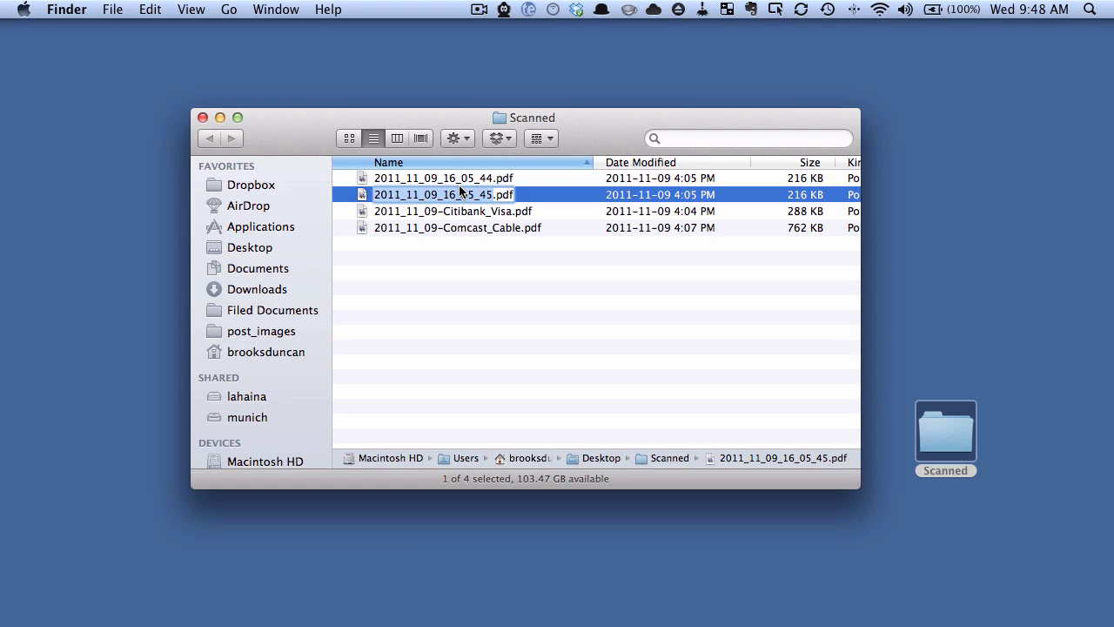
{"action": "key", "text": "BackSpace"}
{"action": "type", "text": ";"}
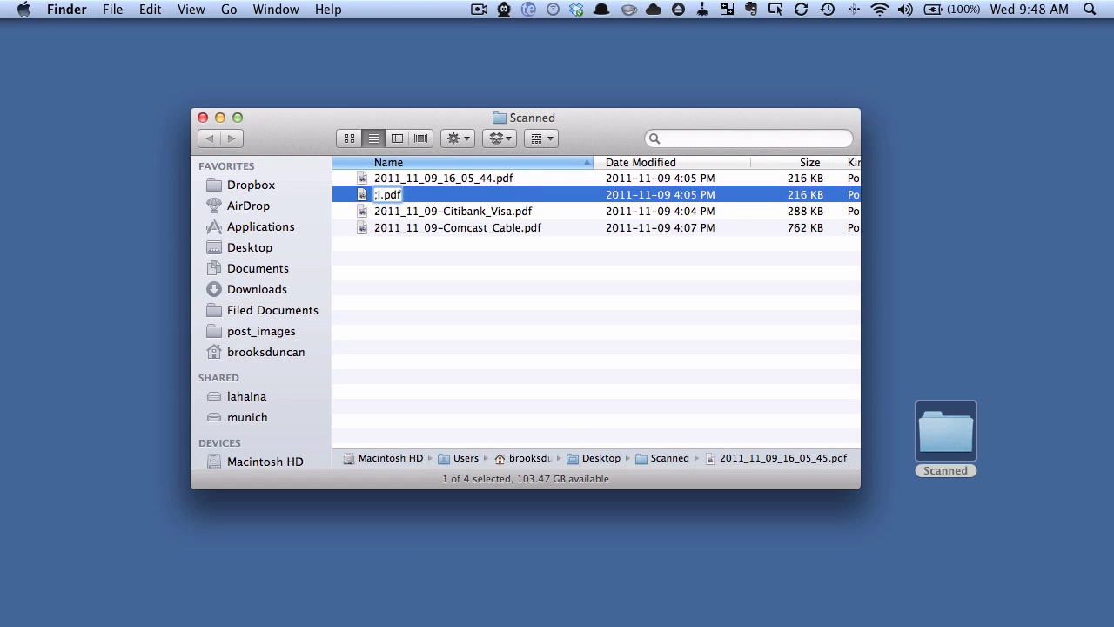
{"action": "type", "text": "l"}
{"action": "key", "text": "BackSpace"}
{"action": "key", "text": "BackSpace"}
{"action": "type", "text": "2011_10_16"}
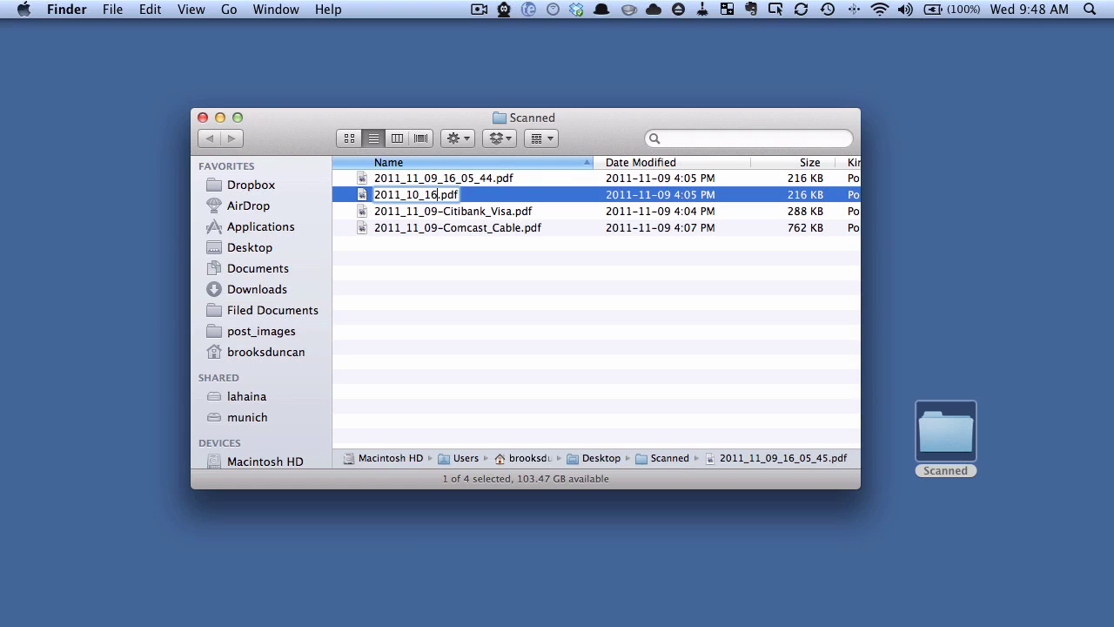
{"action": "key", "text": "Escape"}
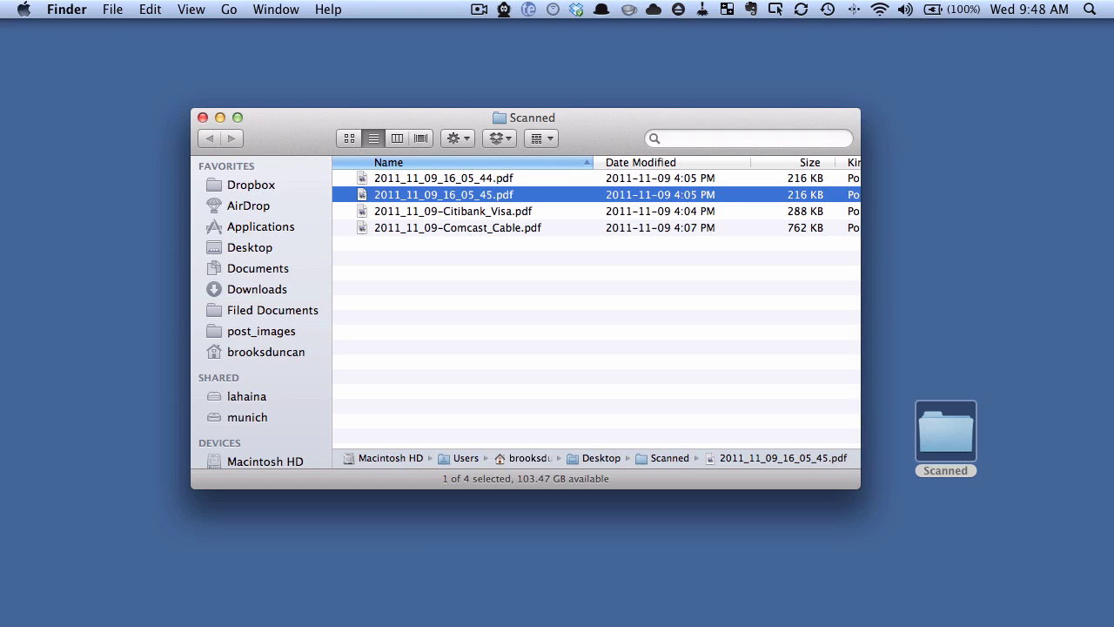